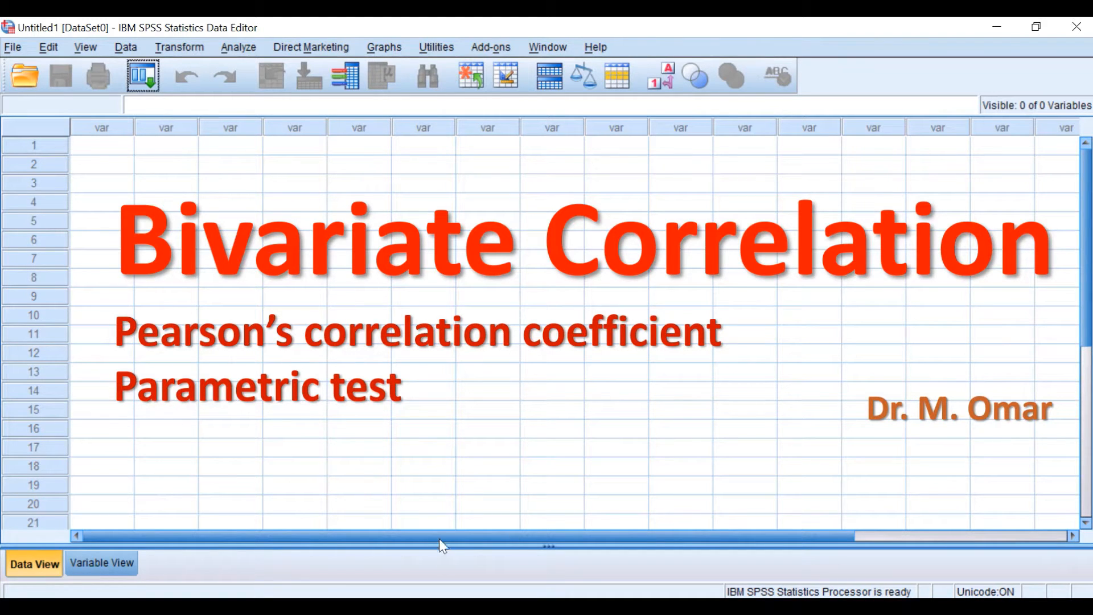
# Leave the slide show, switch to the Perason's correlation-2.sav dataset in SPSS Statistics and look through its data rows
pyautogui.press('Escape')
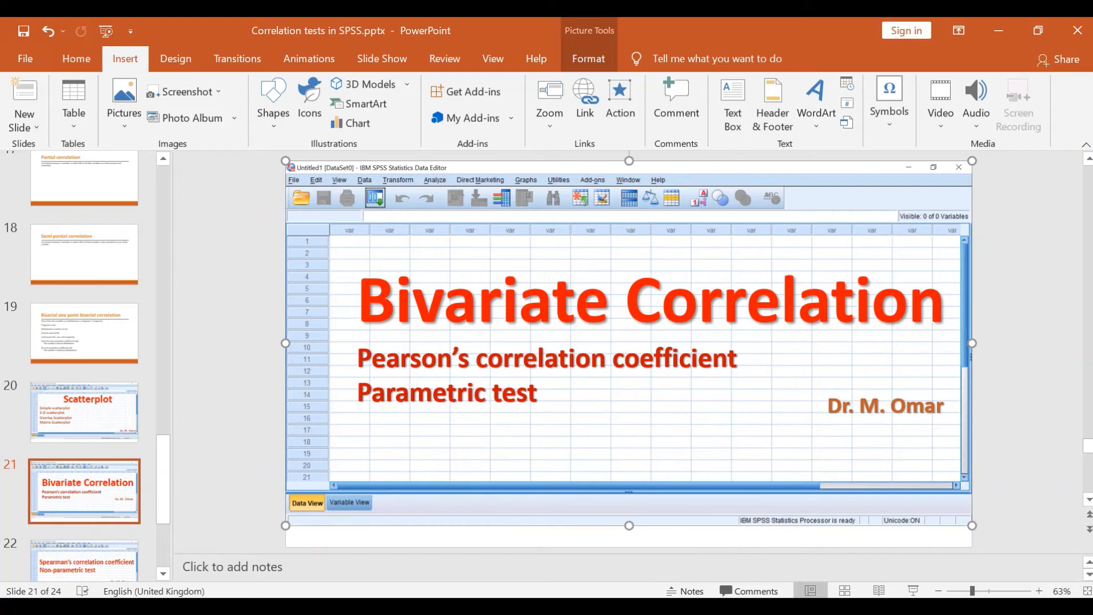
pyautogui.moveTo(658, 576)
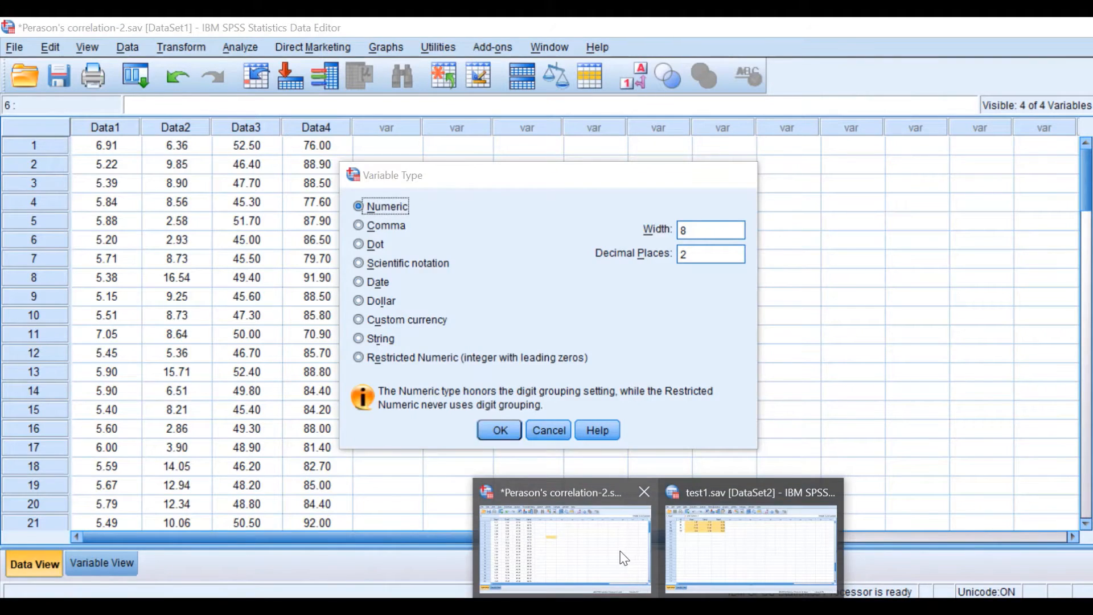
pyautogui.click(626, 555)
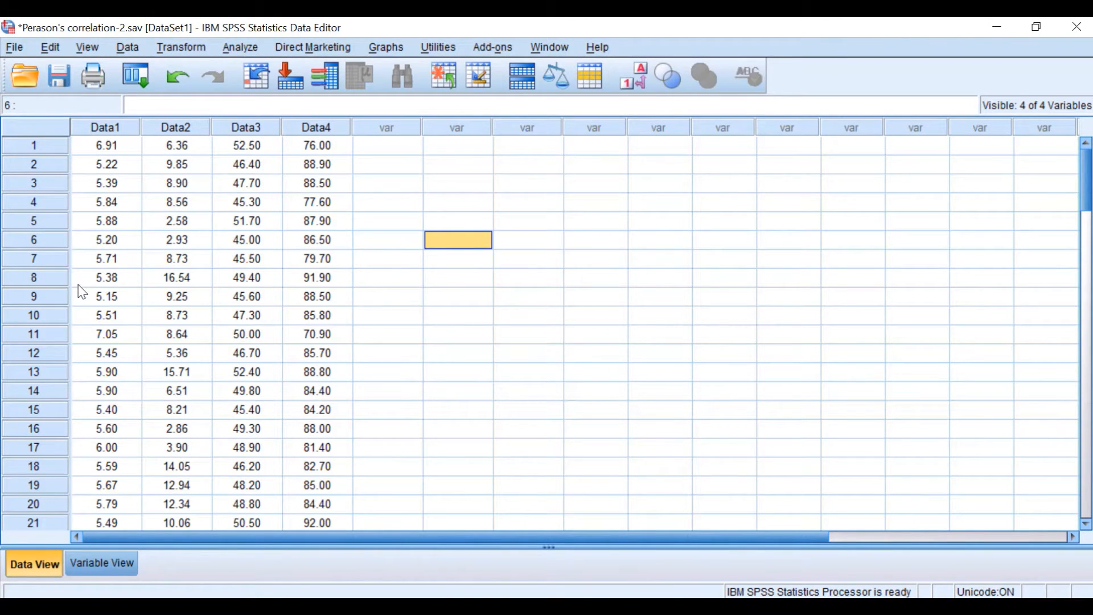
pyautogui.scroll(-2, 82, 291)
pyautogui.scroll(-6, 82, 291)
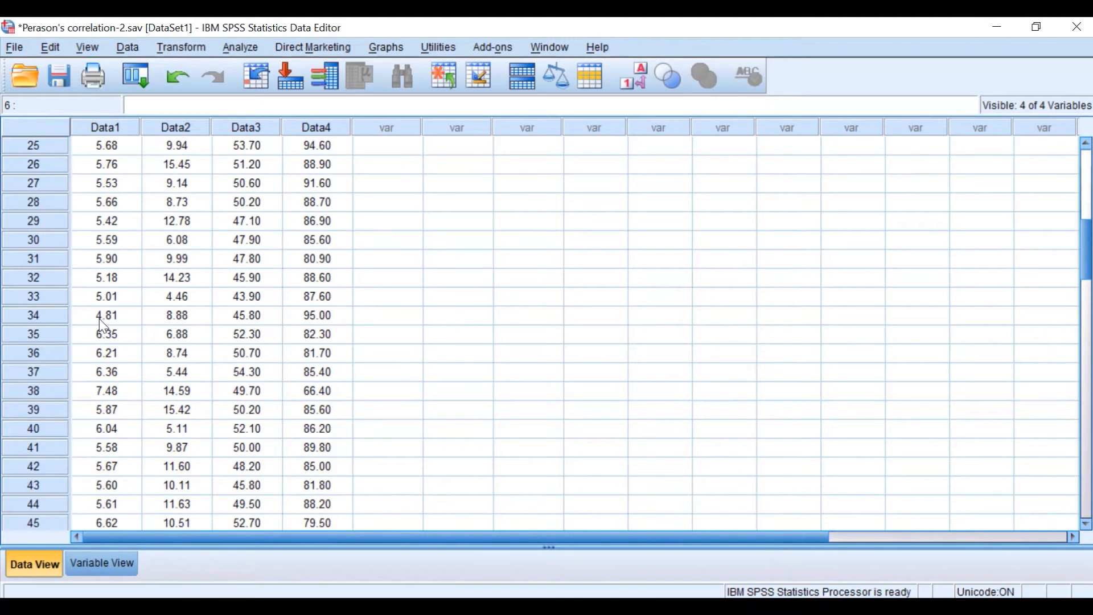
pyautogui.scroll(7, 105, 318)
pyautogui.scroll(1, 135, 234)
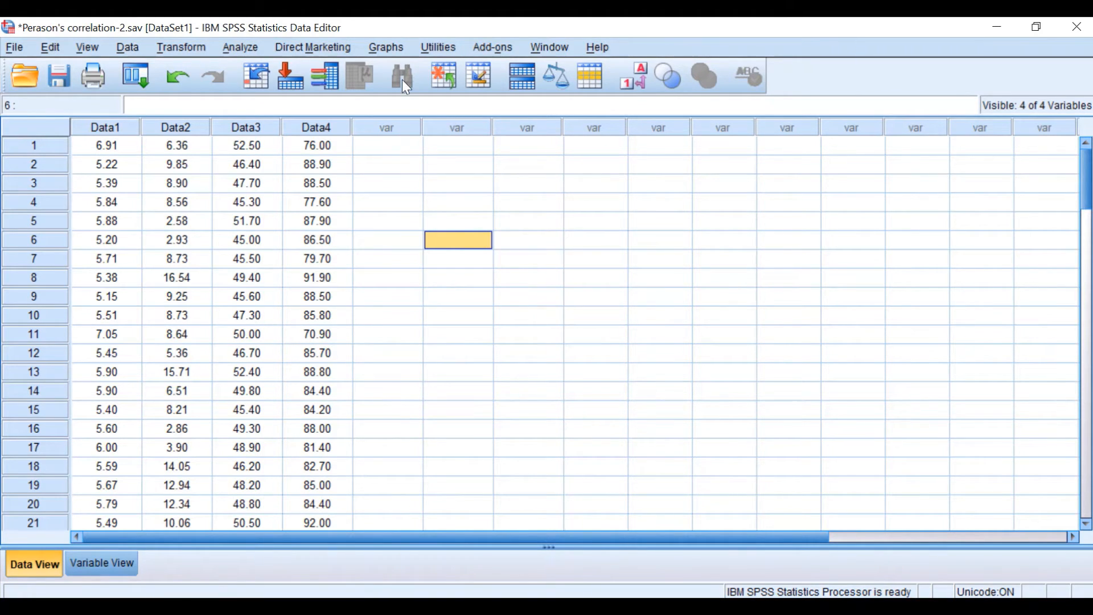
# Start defining a legacy simple scatterplot and clear its previous variable assignments
pyautogui.click(385, 51)
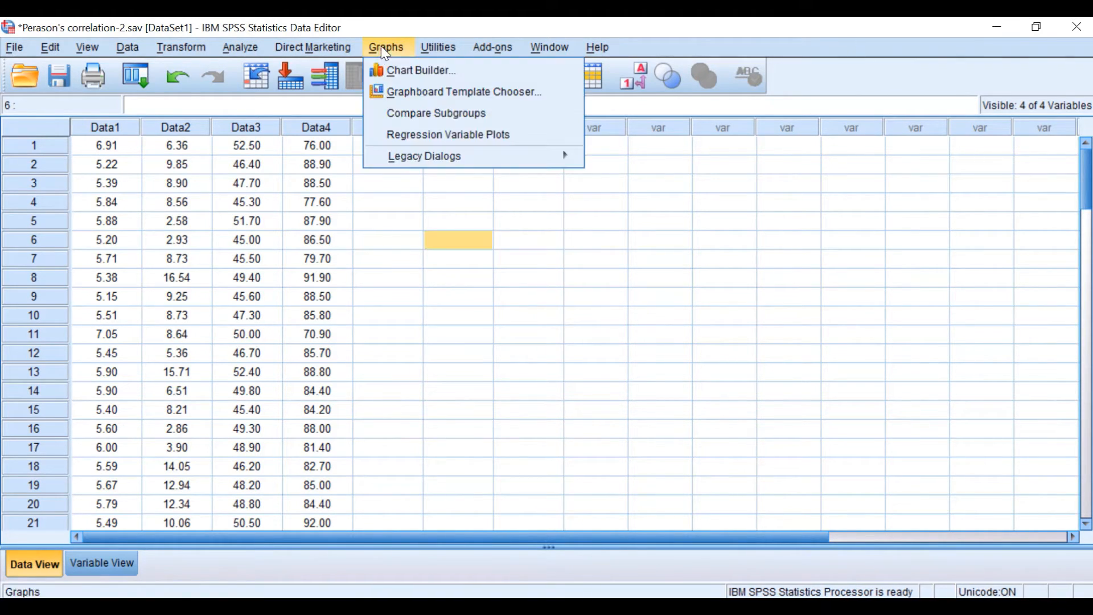
pyautogui.moveTo(415, 166)
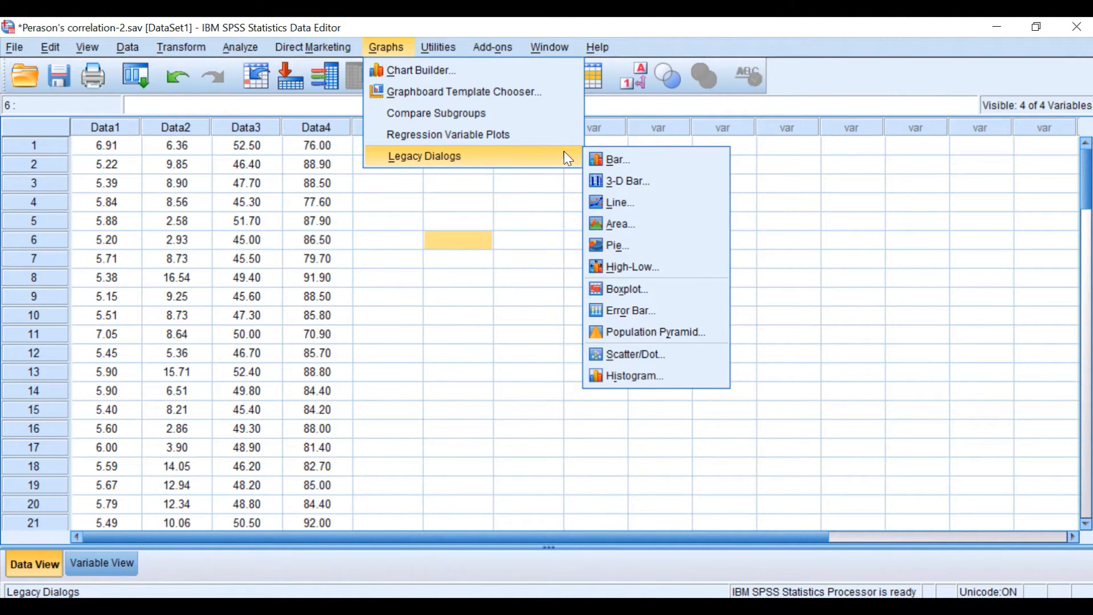
pyautogui.click(632, 355)
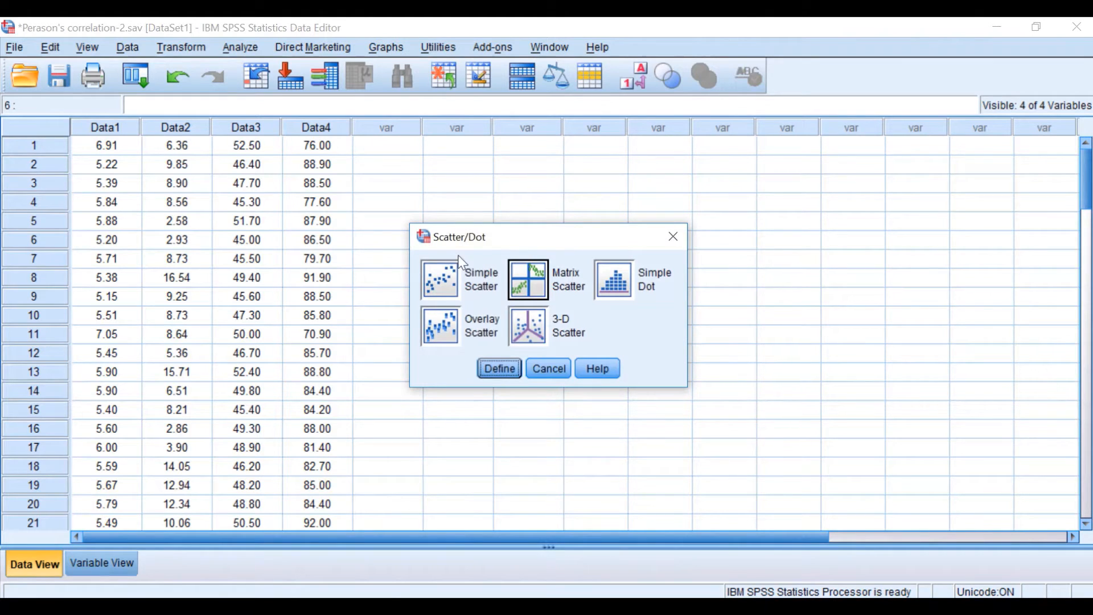
pyautogui.click(440, 278)
pyautogui.click(499, 369)
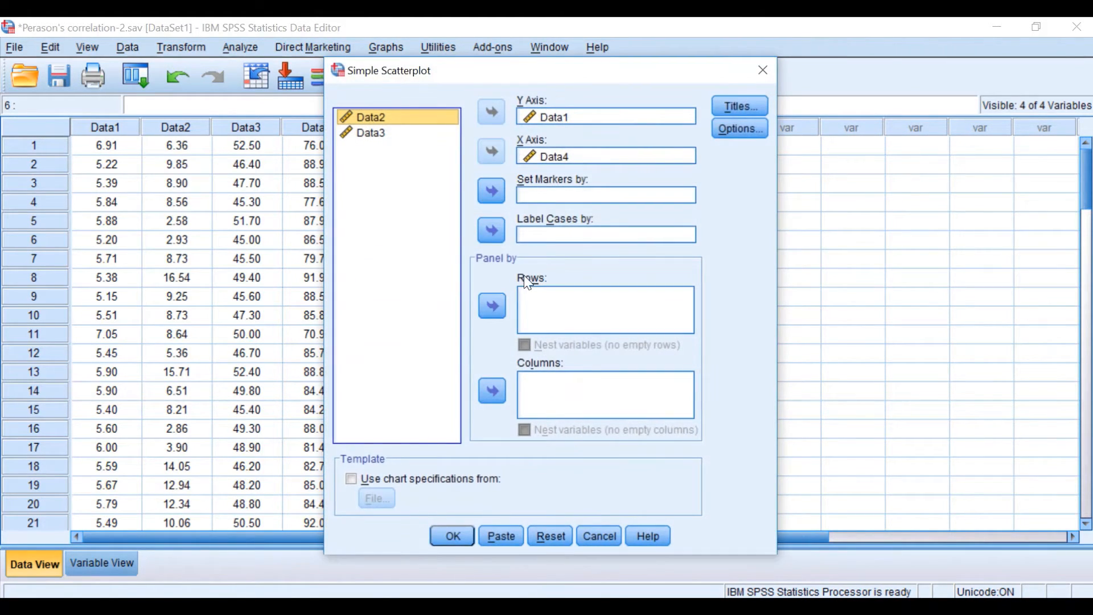
pyautogui.click(543, 538)
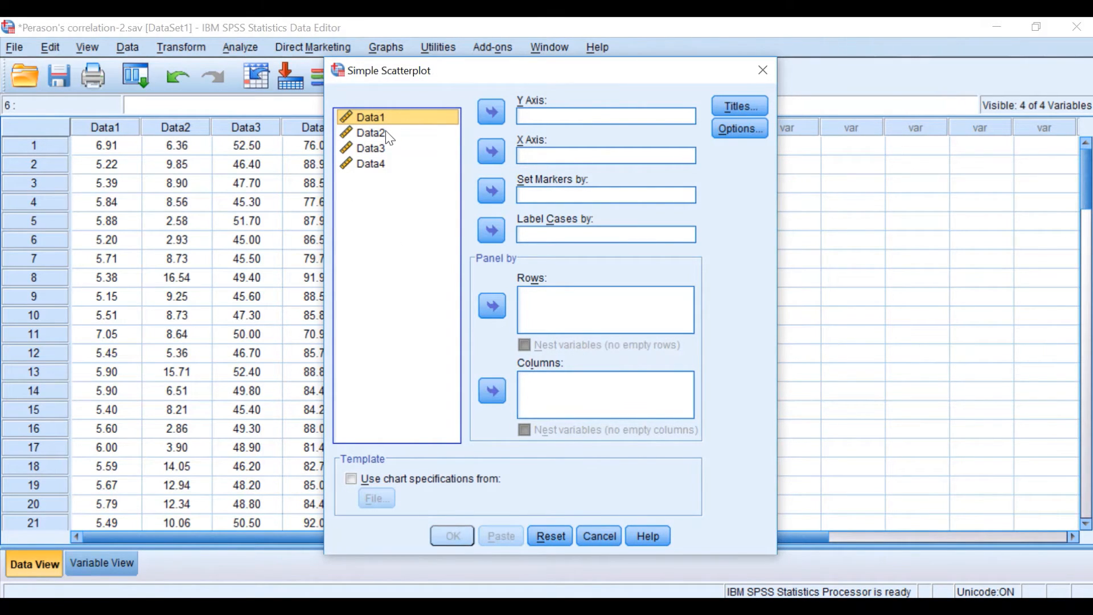
# Create the scatterplot with Data1 on the Y axis and Data2 on the X axis
pyautogui.click(491, 112)
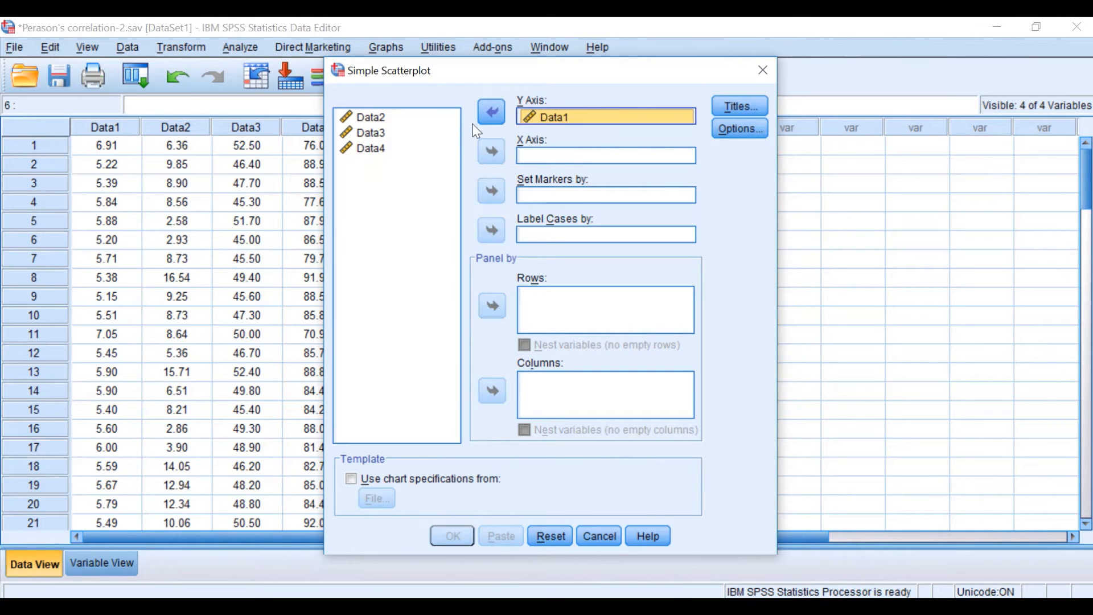
pyautogui.click(375, 117)
pyautogui.click(490, 151)
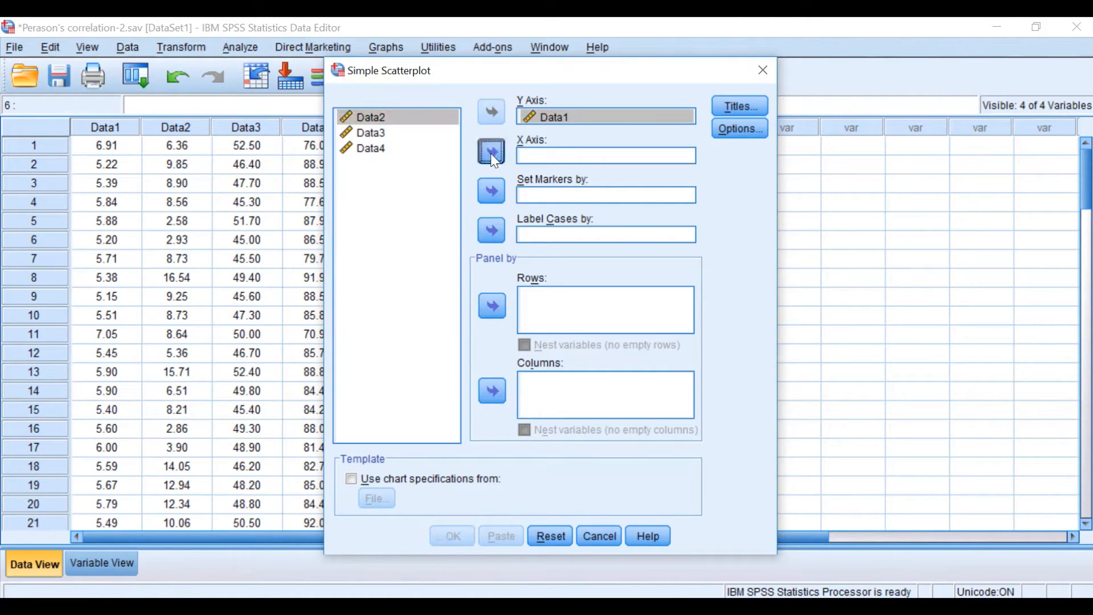
pyautogui.click(450, 535)
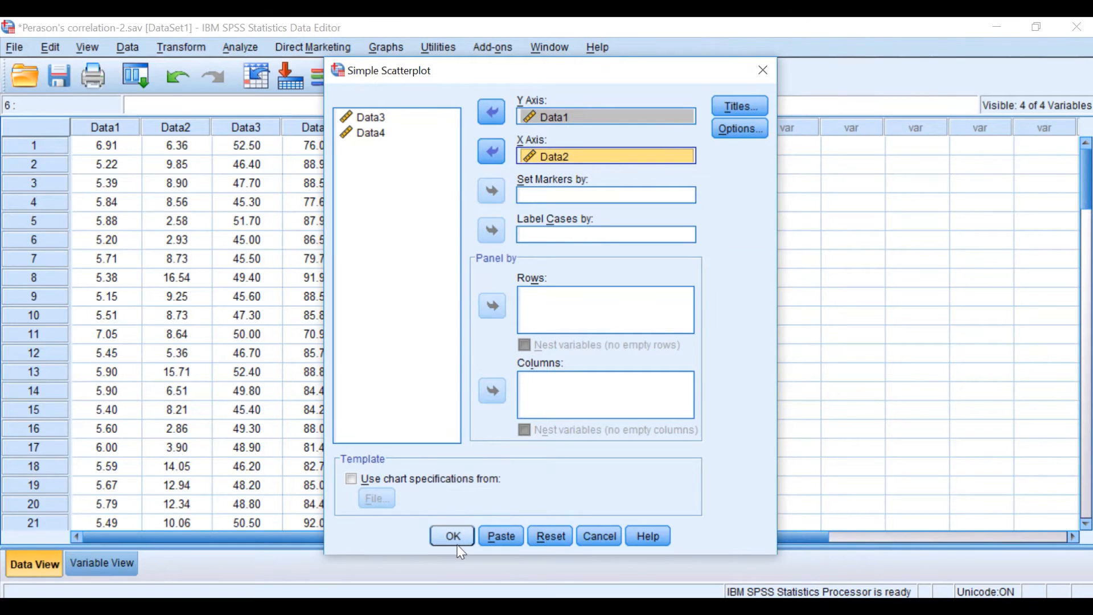
# Examine the scatterplot of Data1 against Data2 for any linear relationship between the two variables
pyautogui.scroll(-3, 685, 443)
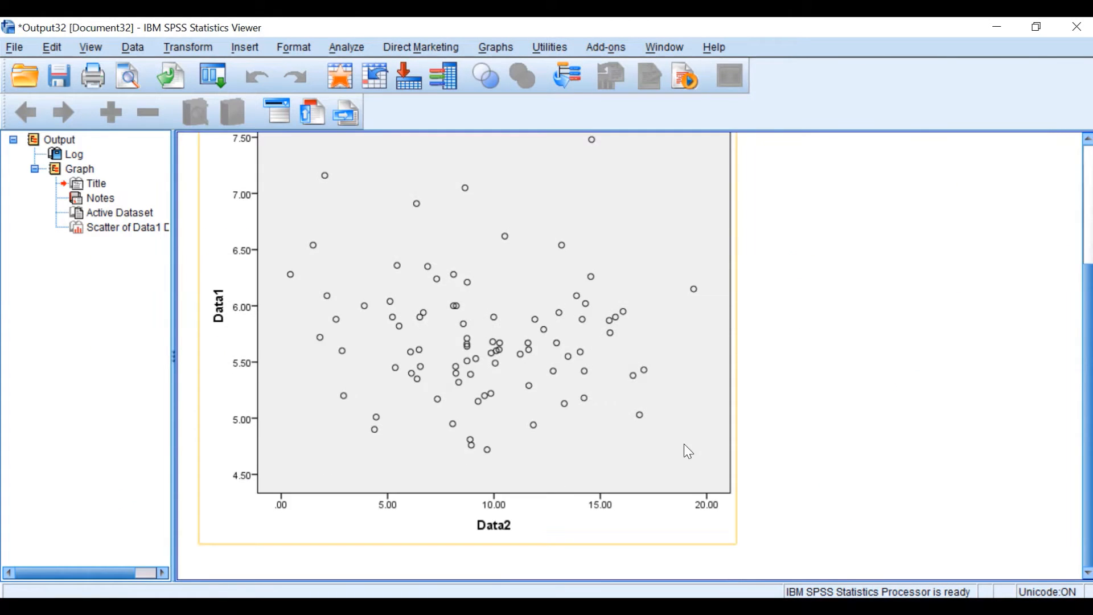
pyautogui.scroll(3, 639, 404)
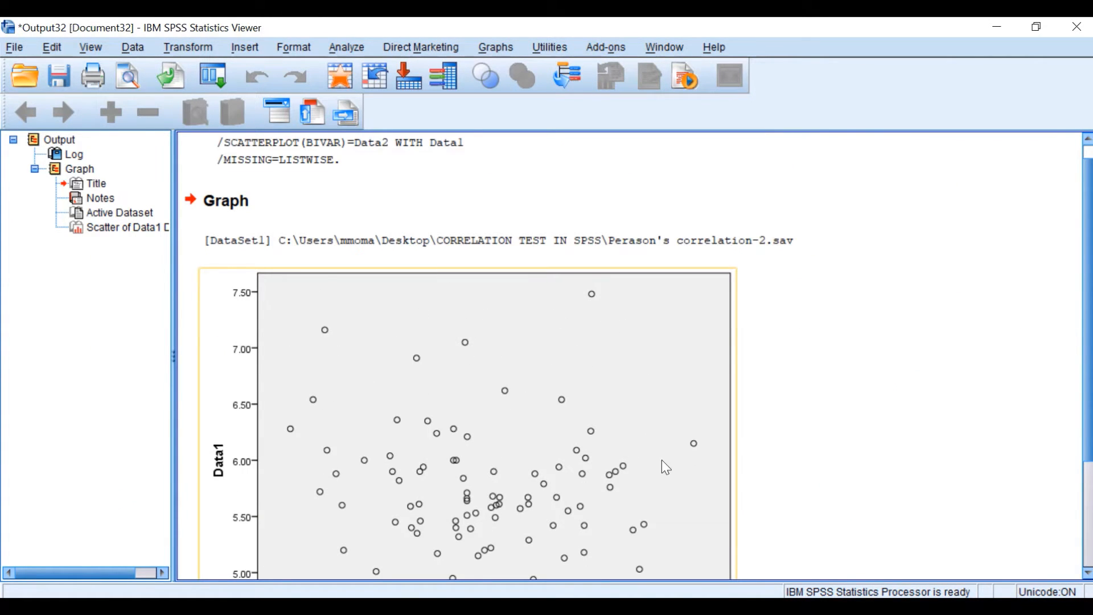
pyautogui.scroll(-2, 649, 444)
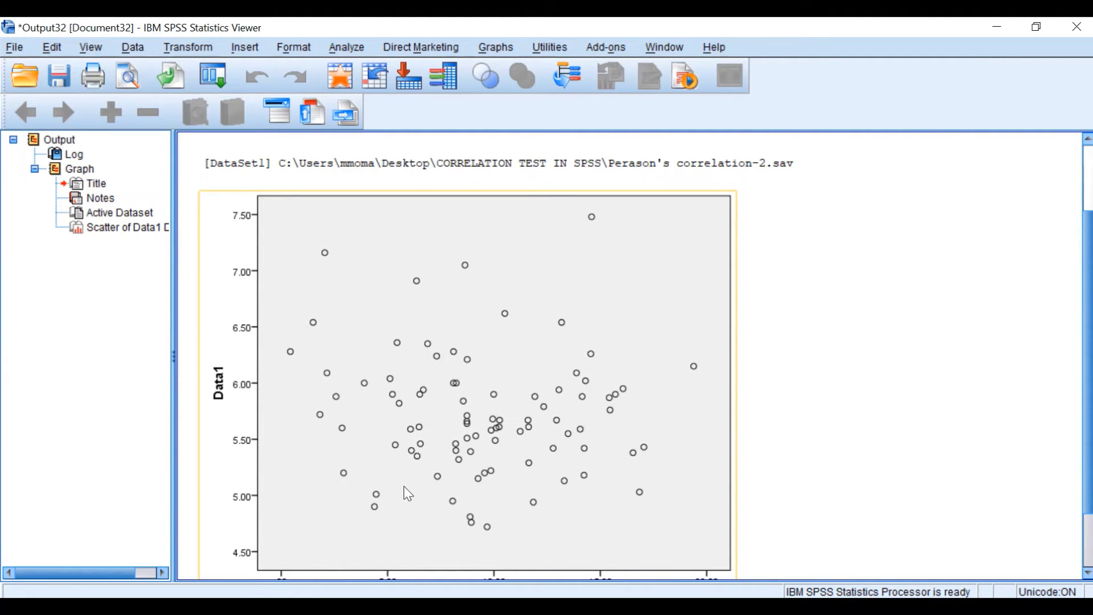
pyautogui.scroll(-3, 637, 485)
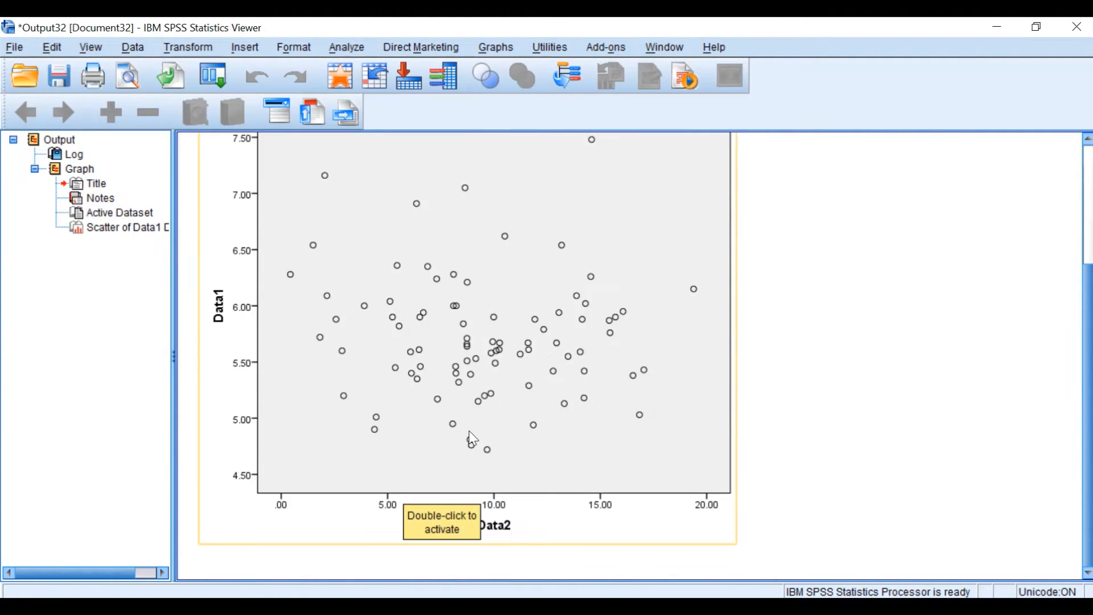
pyautogui.scroll(5, 620, 474)
pyautogui.scroll(-2, 620, 474)
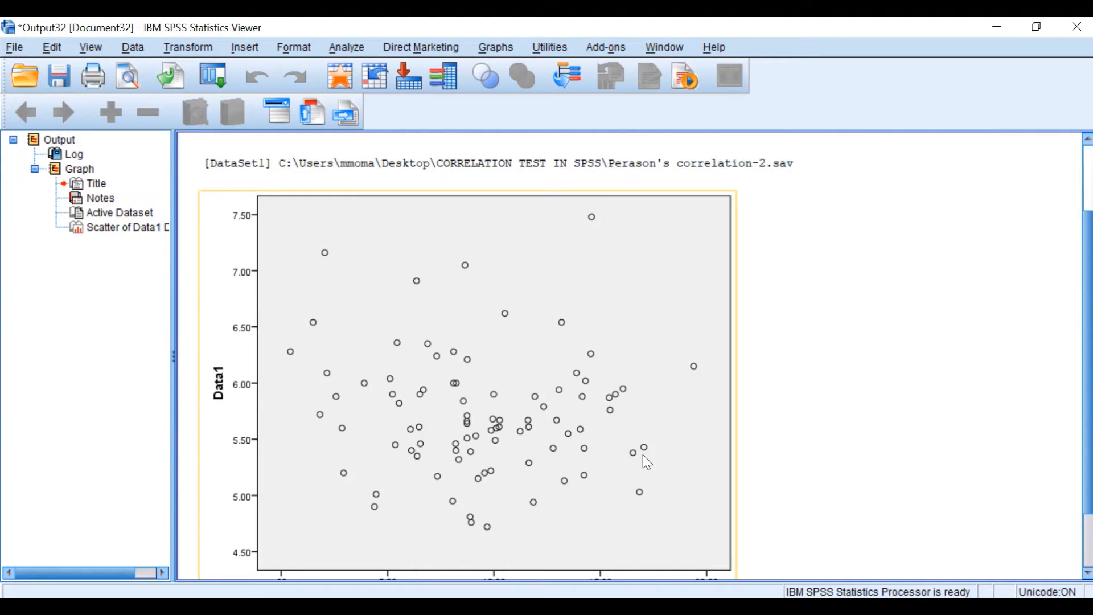
pyautogui.scroll(-2, 363, 460)
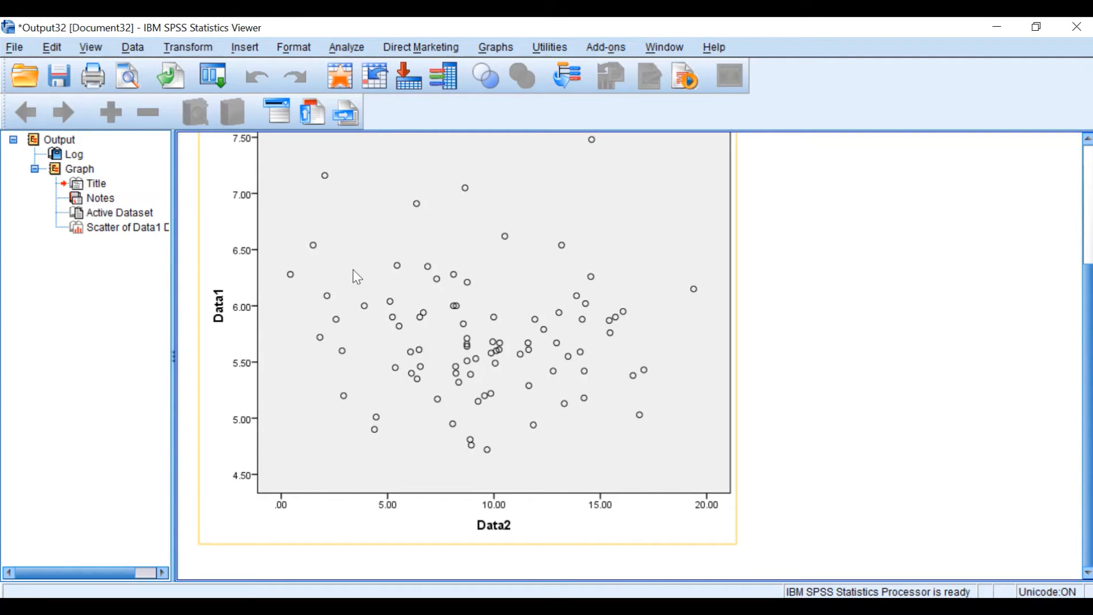
pyautogui.scroll(2, 308, 392)
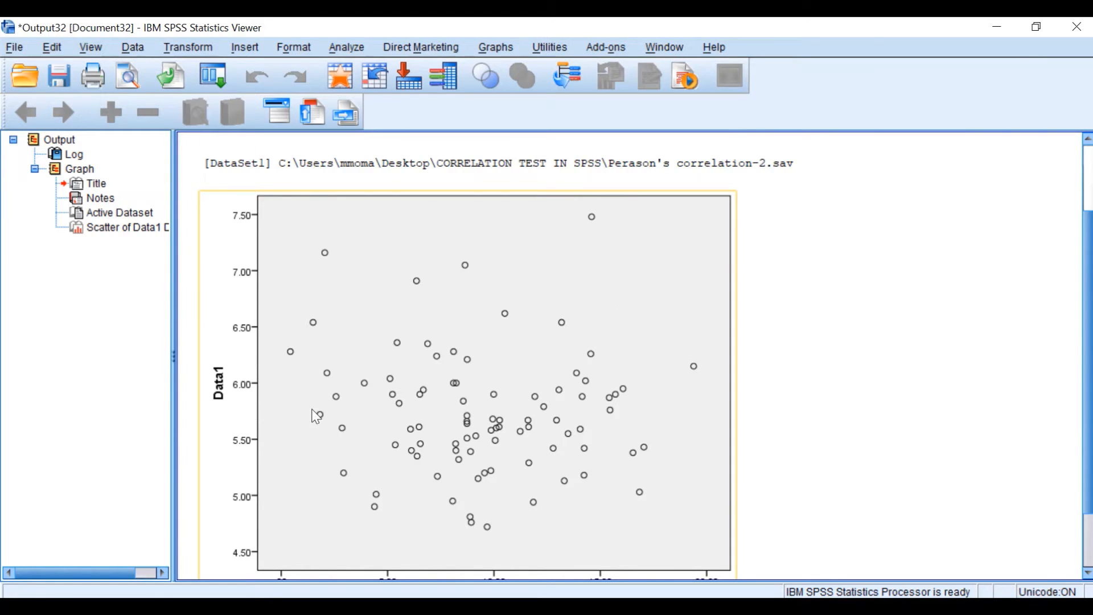
pyautogui.scroll(-2, 319, 416)
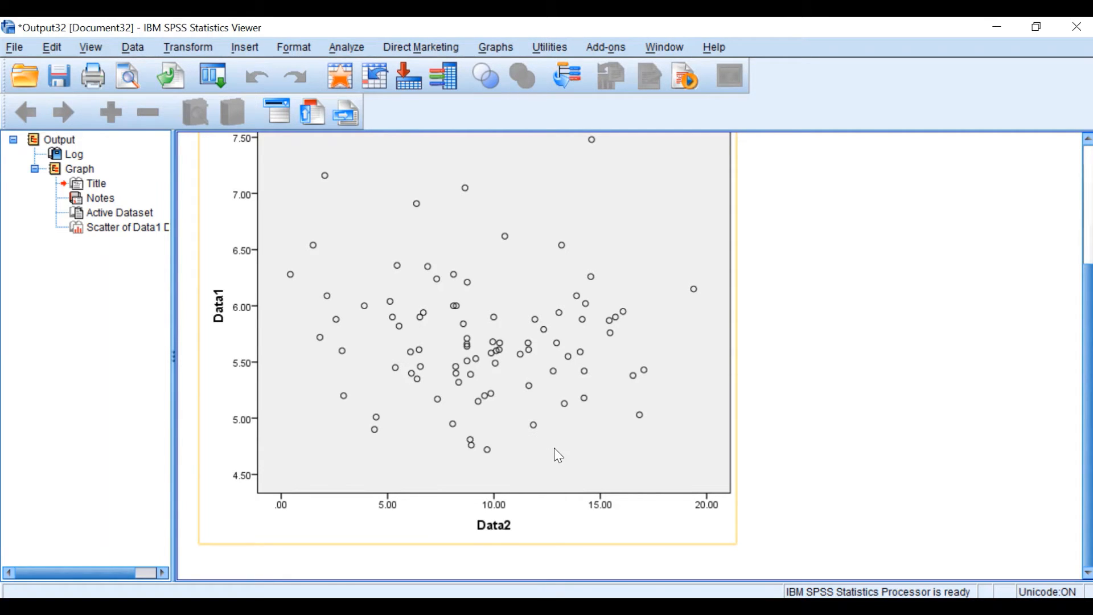
# Return to the data editor, start a bivariate correlation and reset its previous settings
pyautogui.click(997, 27)
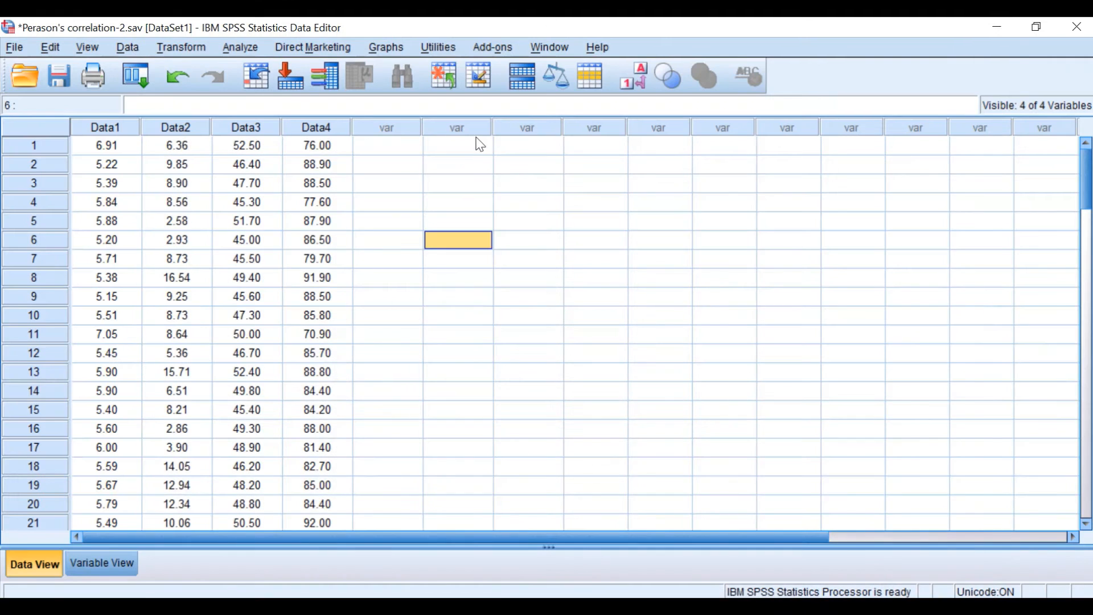
pyautogui.click(242, 46)
pyautogui.moveTo(266, 96)
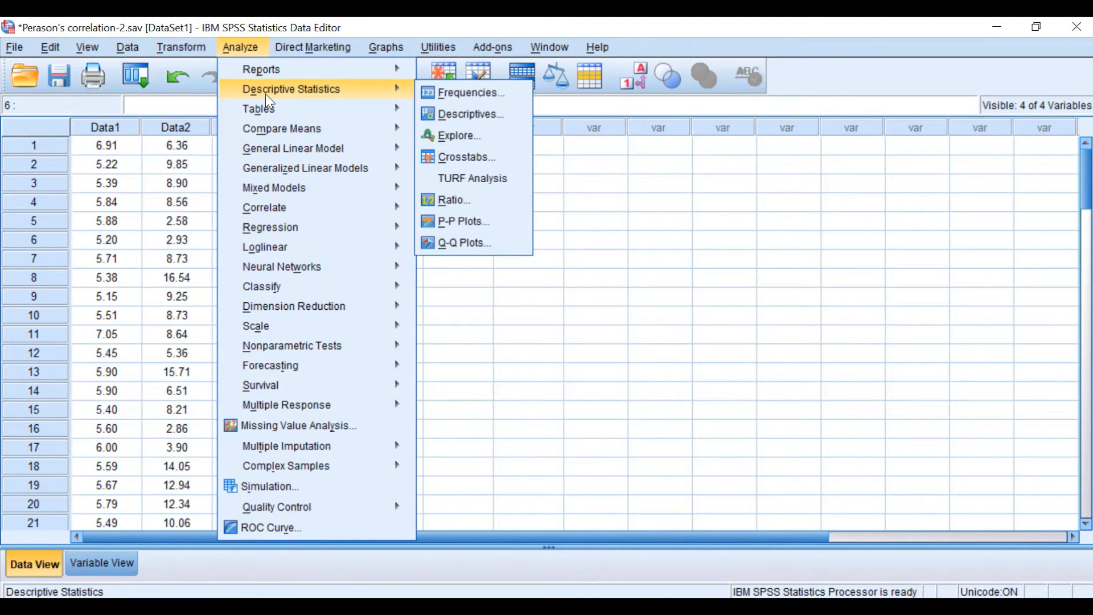
pyautogui.moveTo(280, 209)
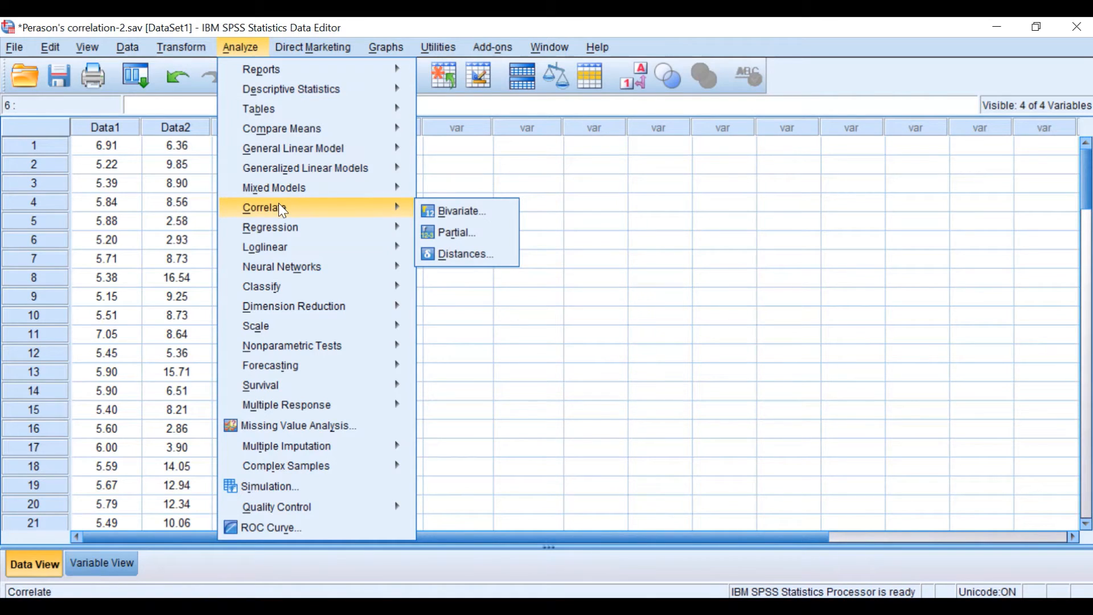
pyautogui.click(475, 217)
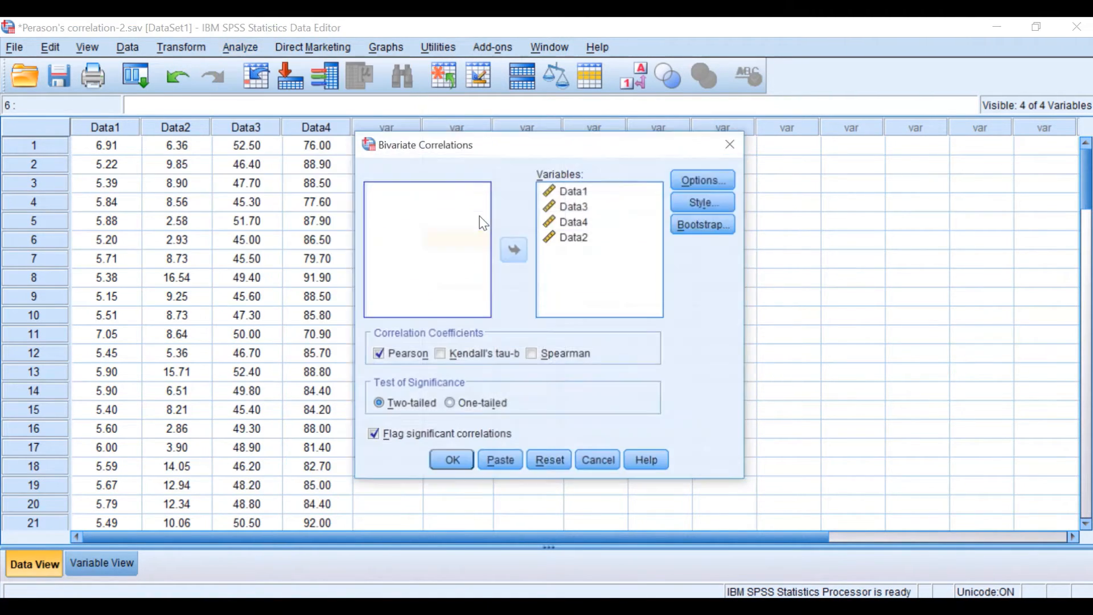
pyautogui.click(540, 464)
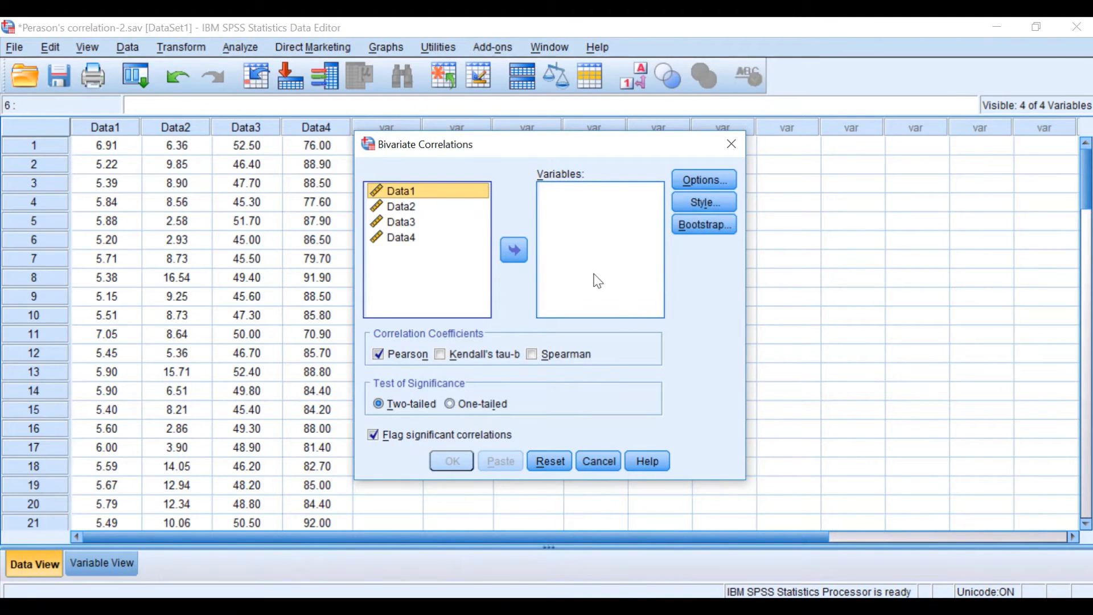
# Add Data1 and Data2 as the variables of the bivariate correlation
pyautogui.click(516, 250)
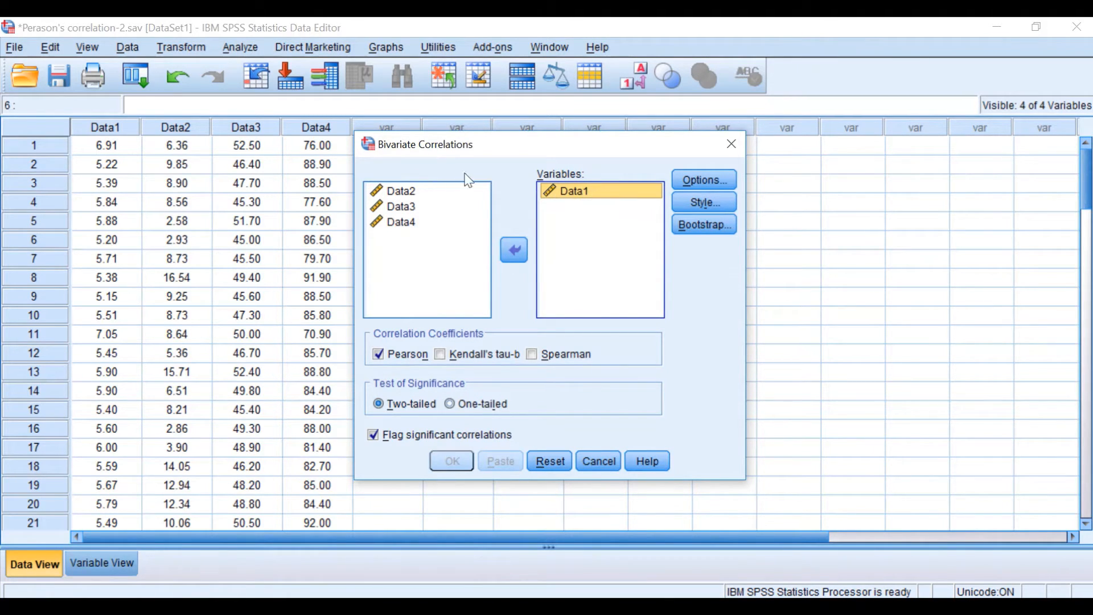
pyautogui.click(405, 190)
pyautogui.click(512, 251)
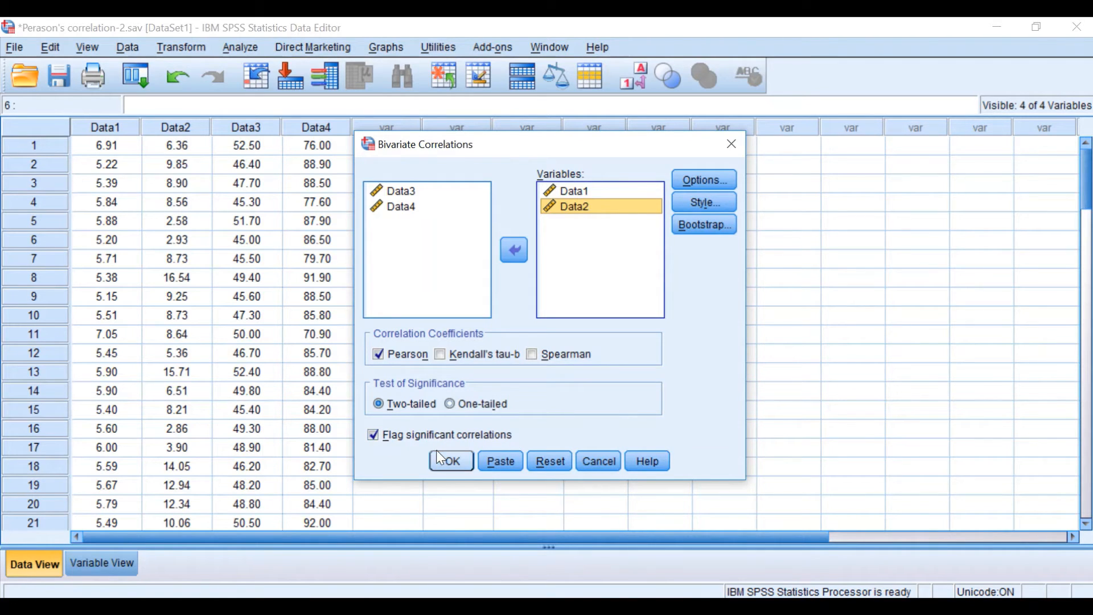
# Include means and standard deviations in the correlation statistics, and check the table style settings without changing them
pyautogui.click(718, 181)
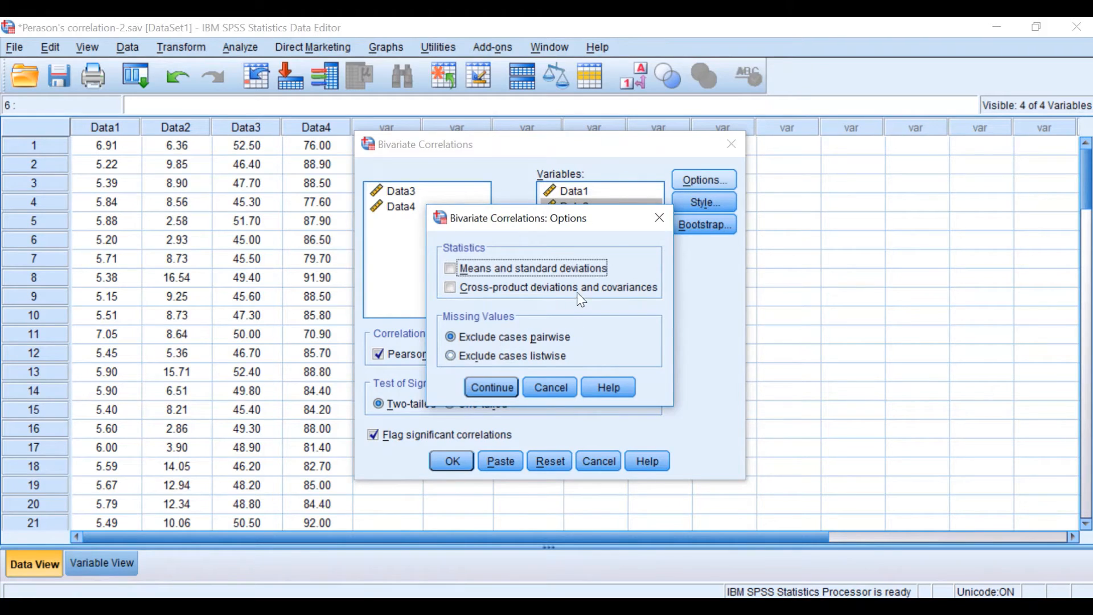
pyautogui.click(455, 267)
pyautogui.click(492, 385)
pyautogui.click(696, 211)
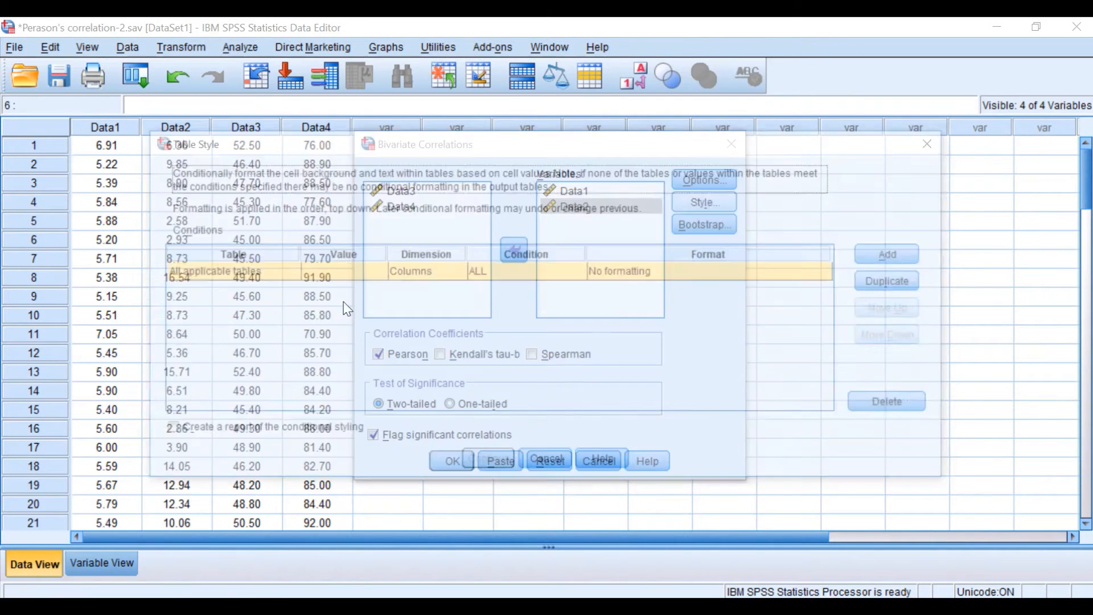
pyautogui.click(547, 472)
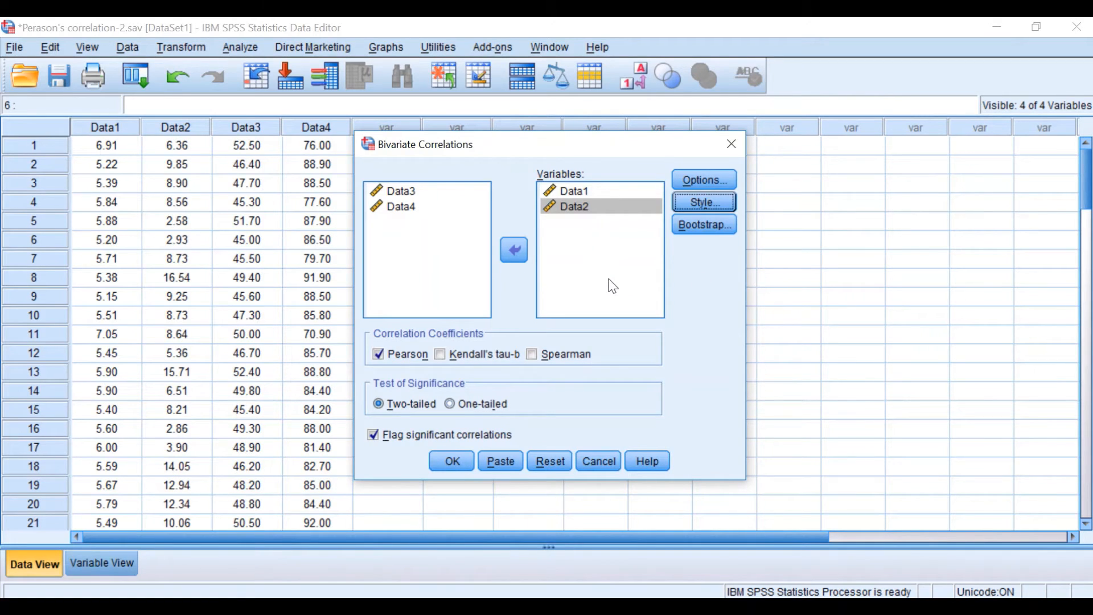
# Run the two-tailed Pearson correlation of Data1 and Data2 and review its output tables alongside the scatterplot
pyautogui.click(454, 466)
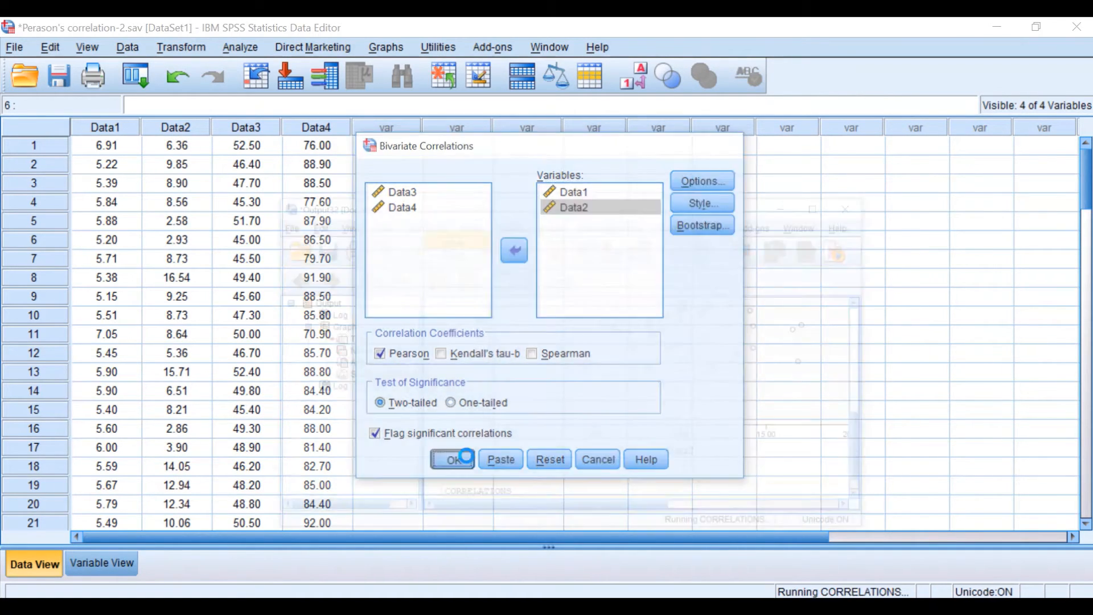
pyautogui.click(848, 117)
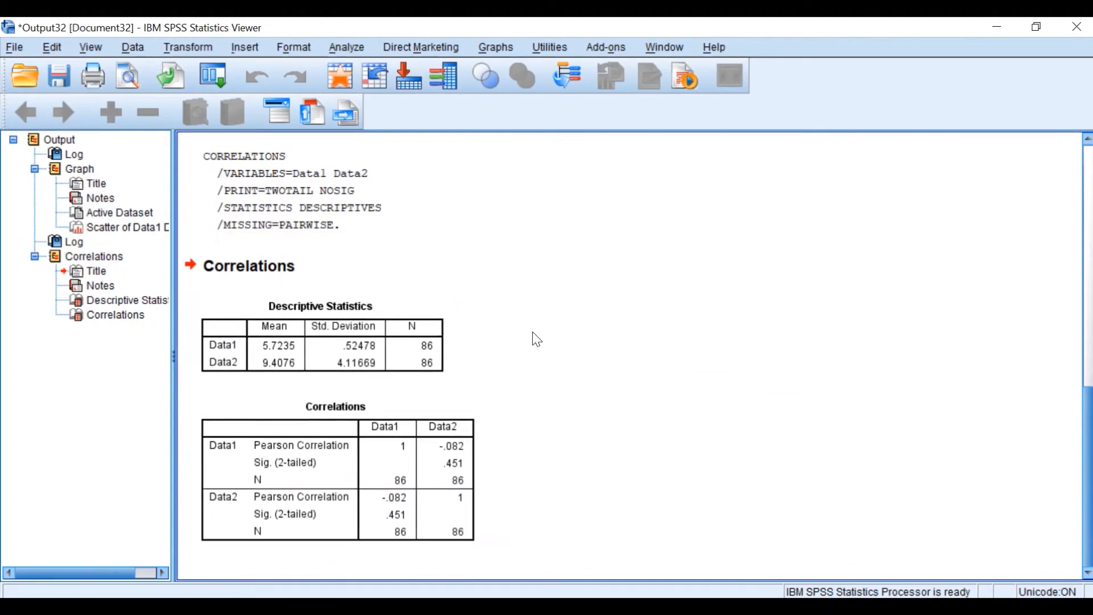
pyautogui.scroll(10, 530, 330)
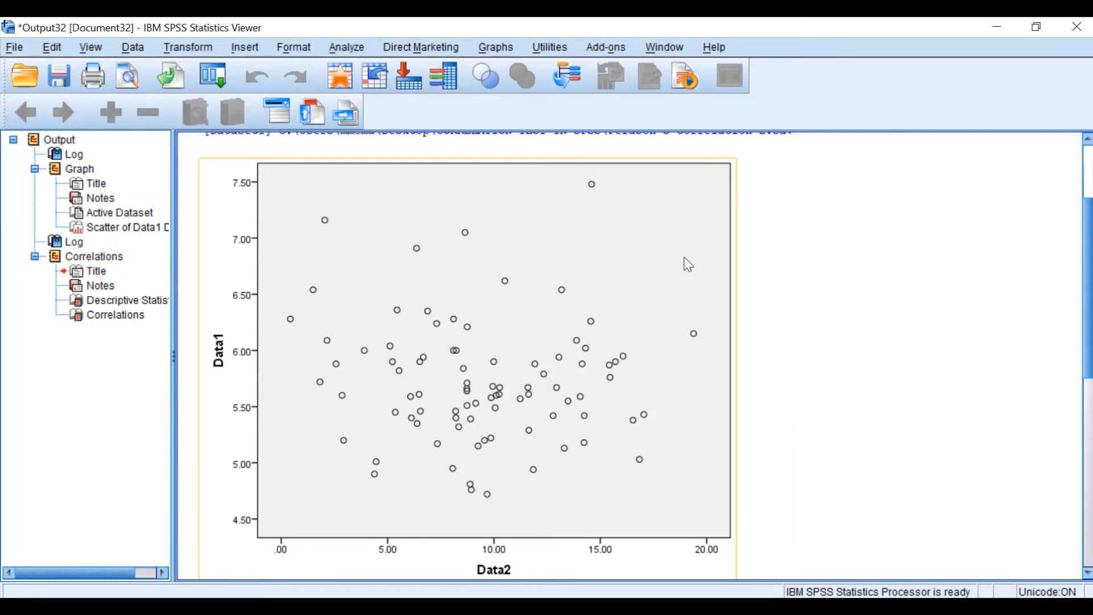
pyautogui.scroll(-8, 646, 266)
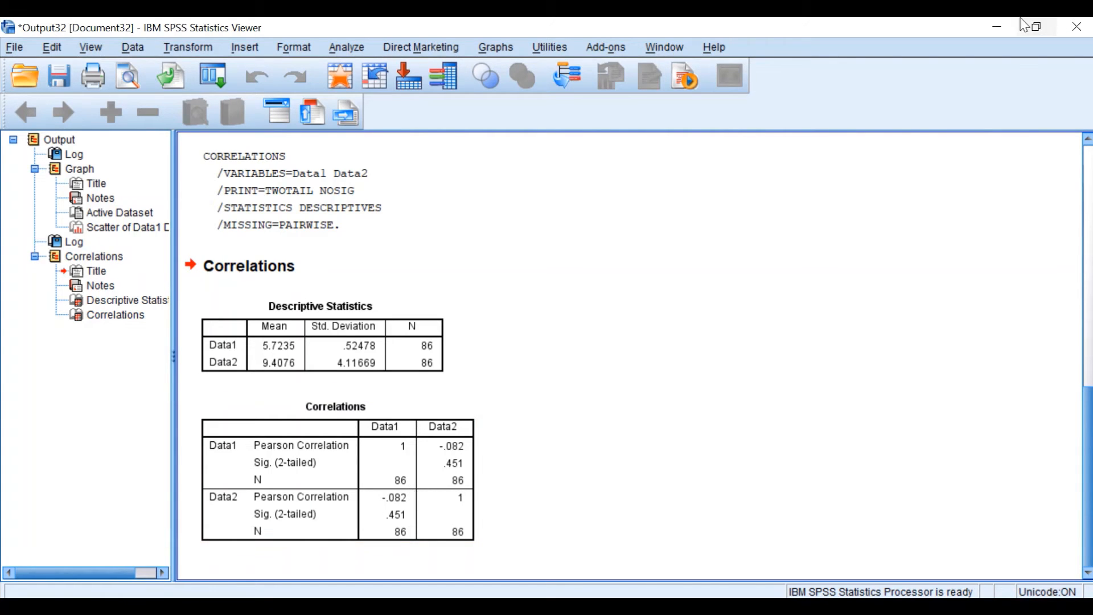
# Return to the data editor, start a simple scatterplot and reset its previous settings
pyautogui.click(997, 27)
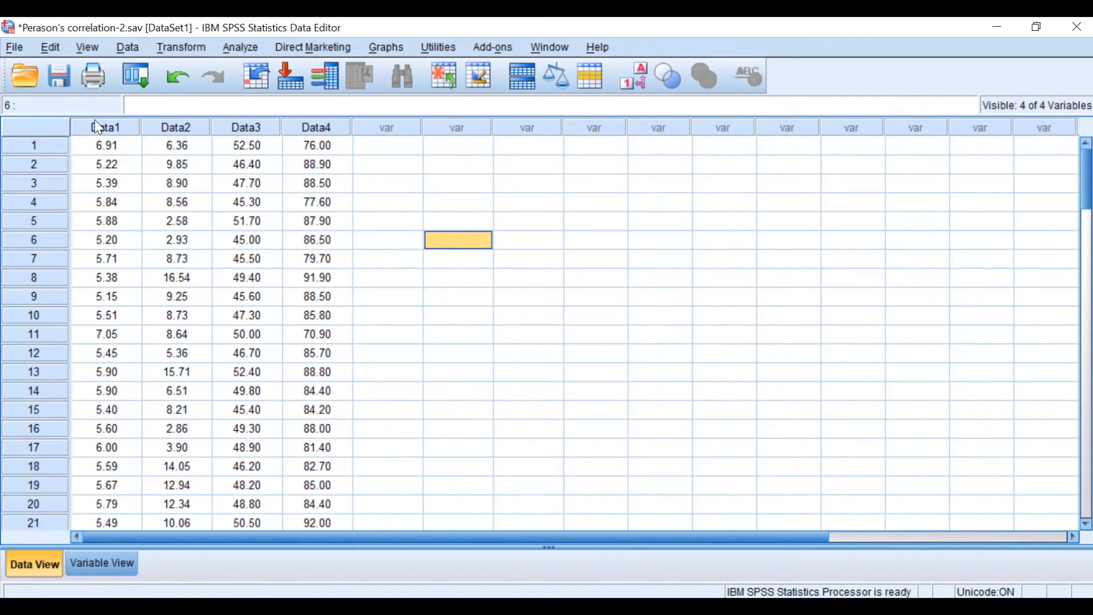
pyautogui.click(138, 70)
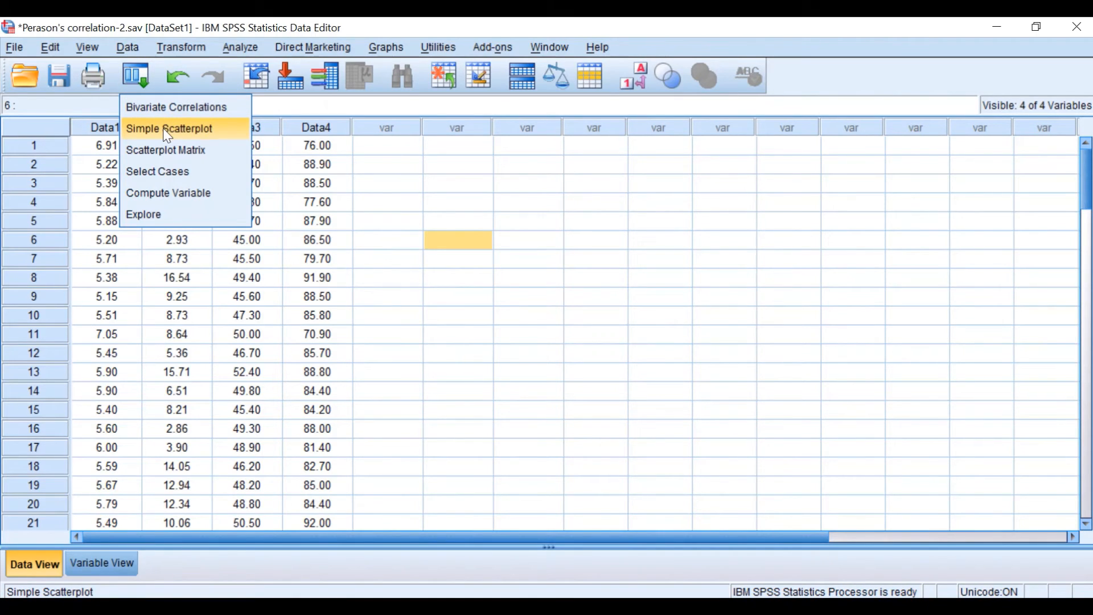
pyautogui.click(164, 128)
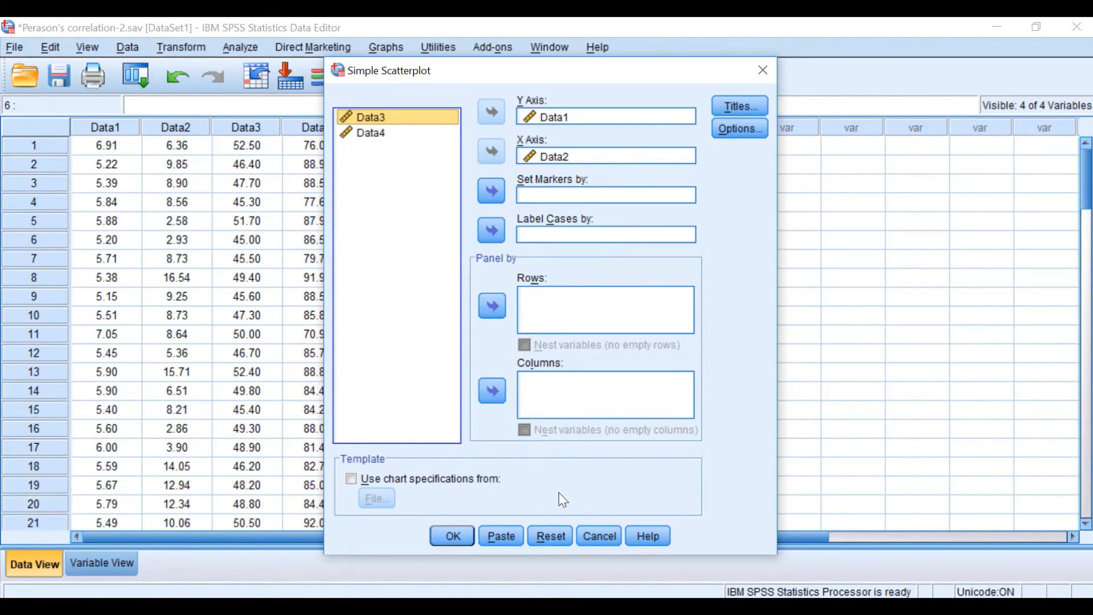
pyautogui.click(540, 535)
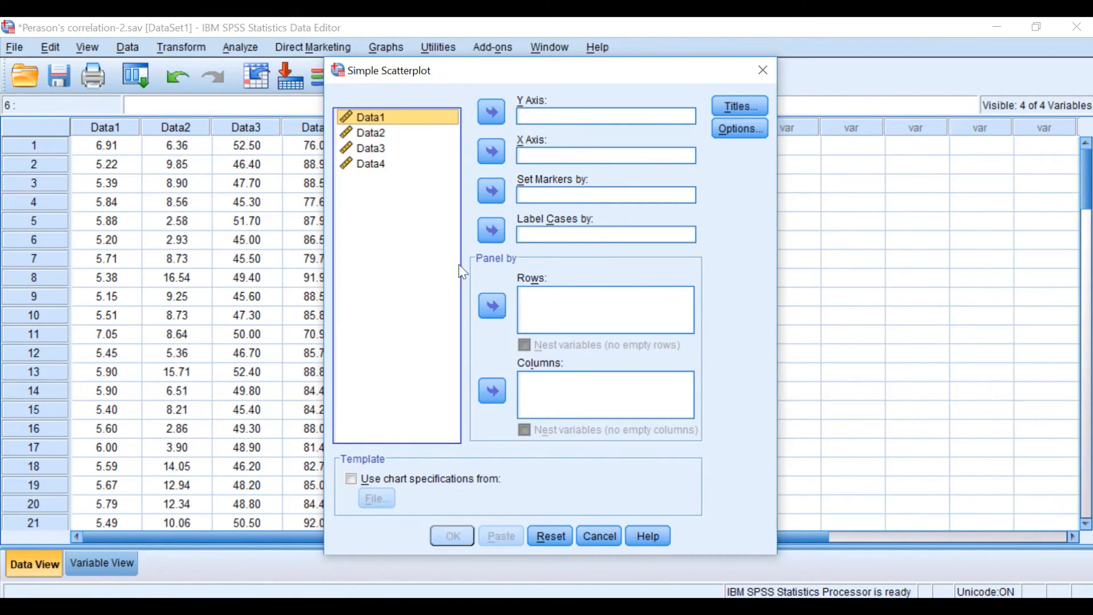
# Create the simple scatterplot with Data1 on the Y axis and Data3 on the X axis
pyautogui.click(490, 111)
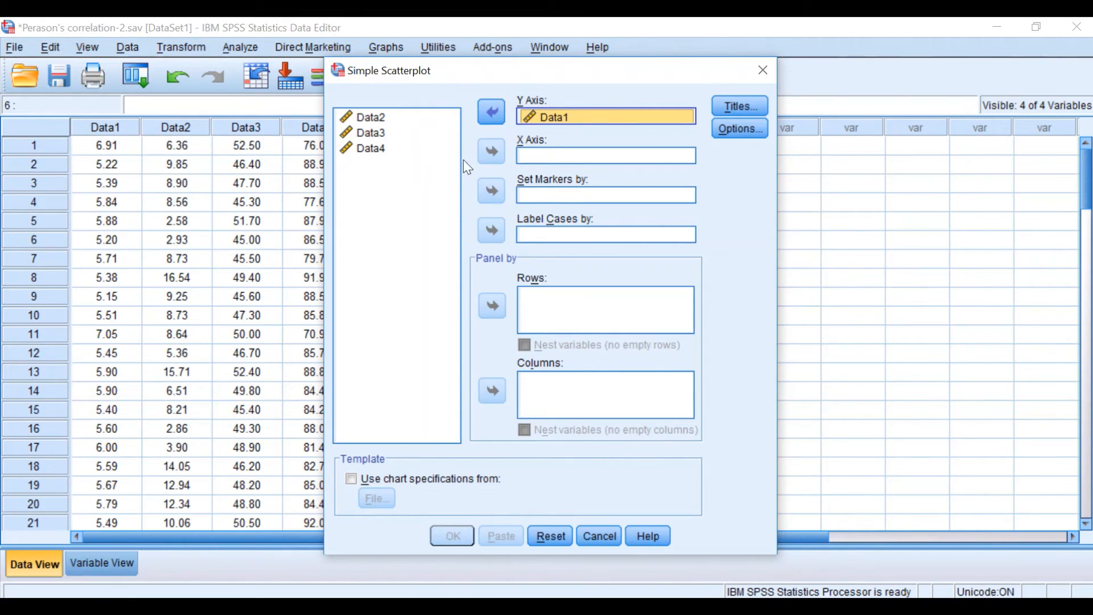
pyautogui.click(371, 120)
pyautogui.click(382, 134)
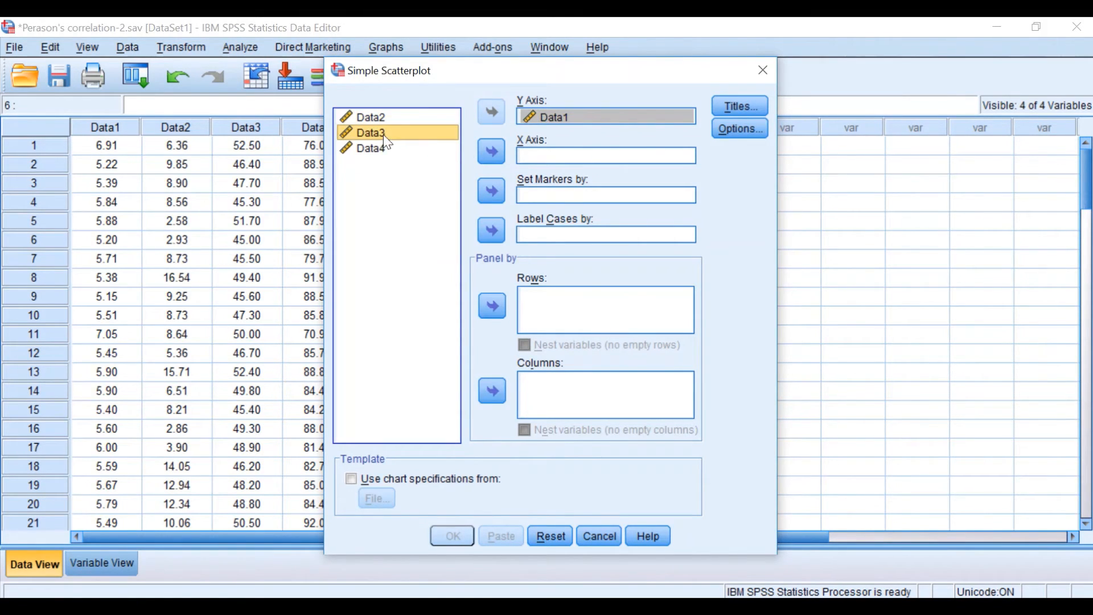
pyautogui.click(491, 151)
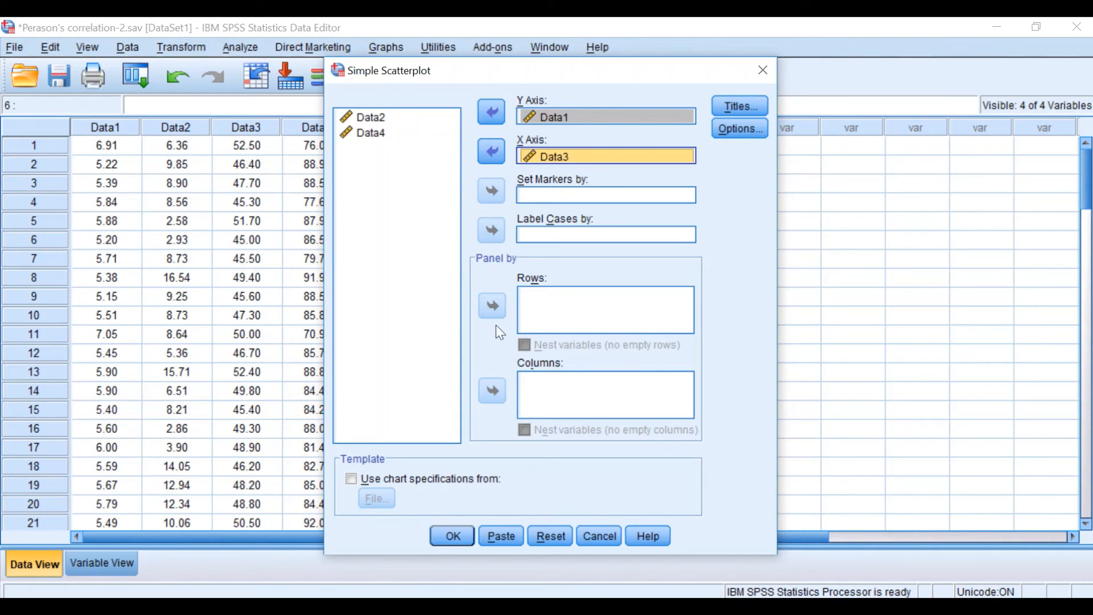
pyautogui.click(447, 533)
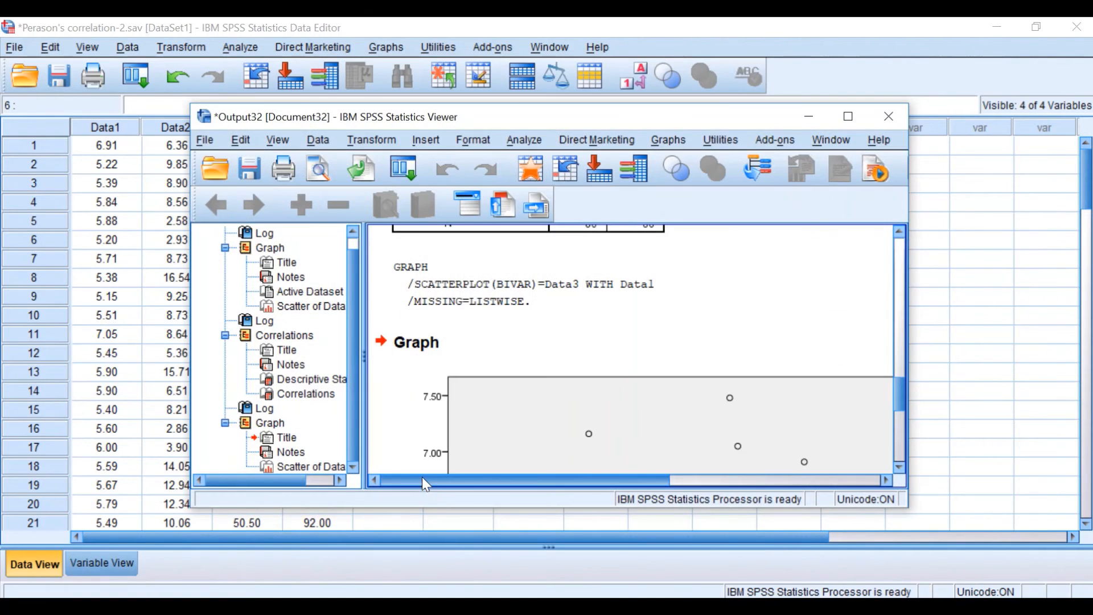
# Enlarge the output window and examine the direction and spread of points in the Data1 against Data3 scatterplot
pyautogui.click(848, 116)
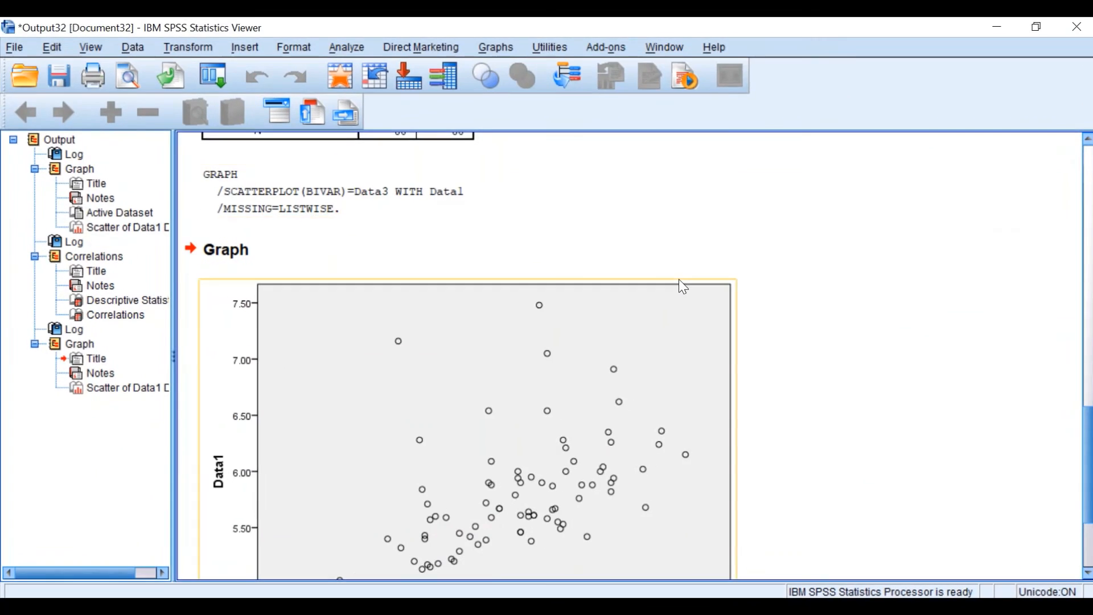
pyautogui.scroll(-3, 683, 319)
pyautogui.scroll(-3, 674, 419)
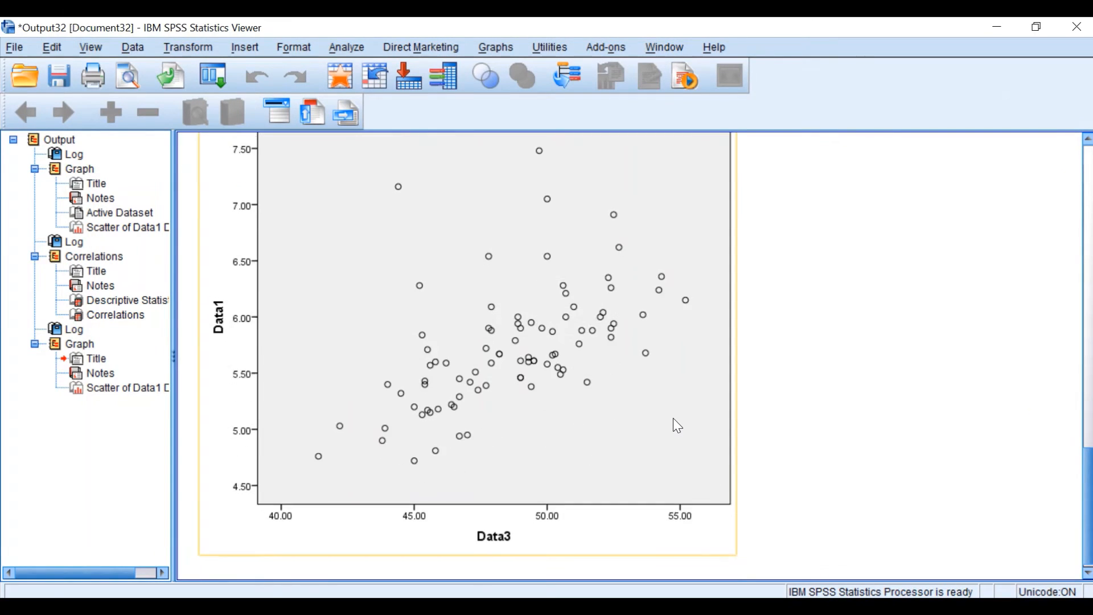
pyautogui.scroll(3, 679, 424)
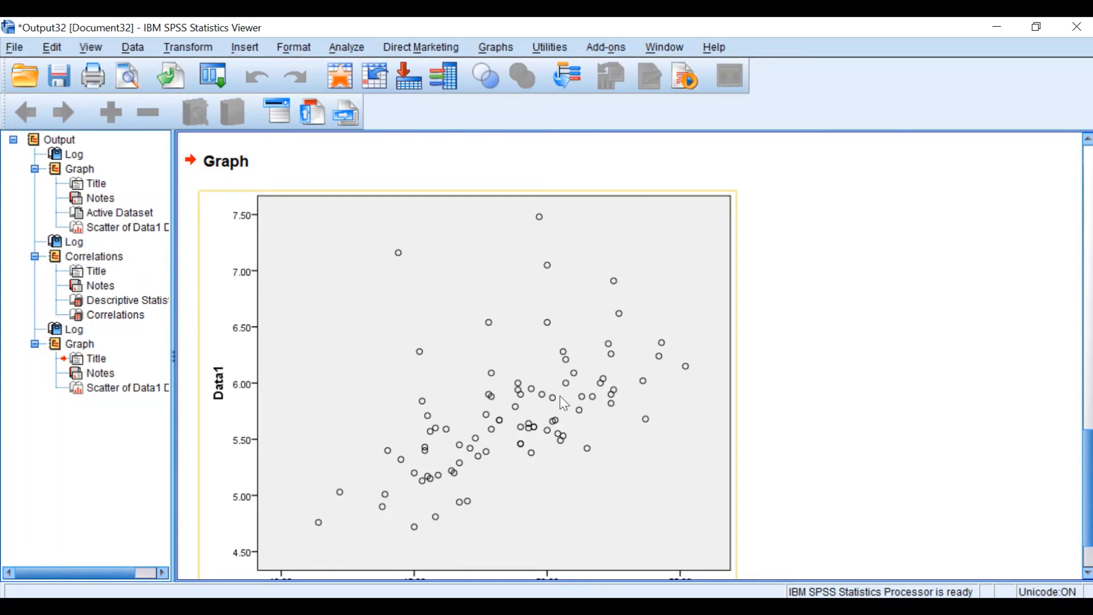
pyautogui.scroll(-3, 625, 473)
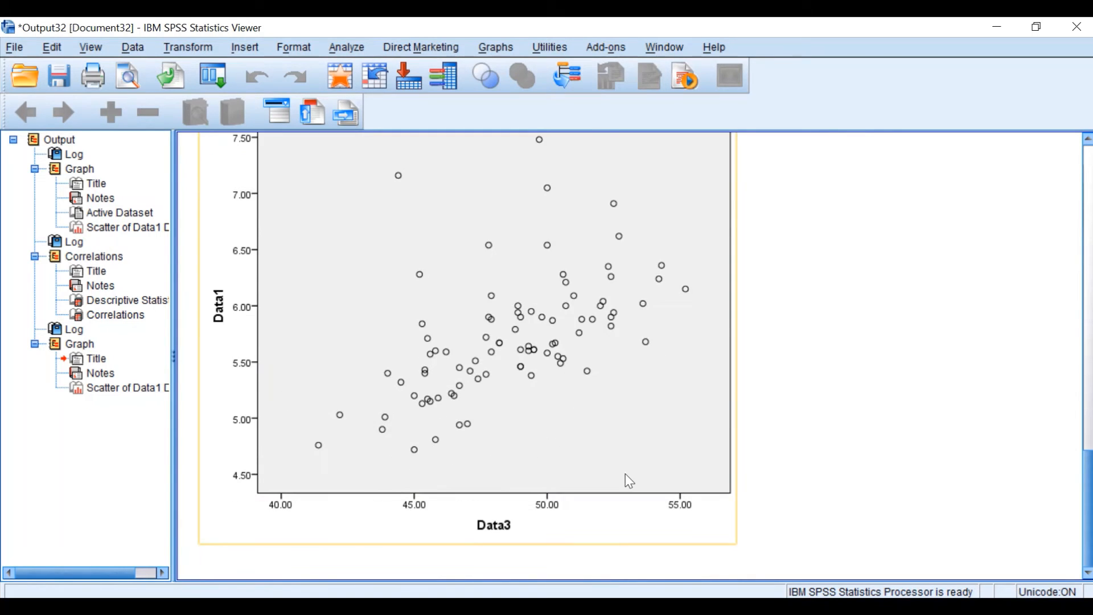
pyautogui.scroll(3, 625, 475)
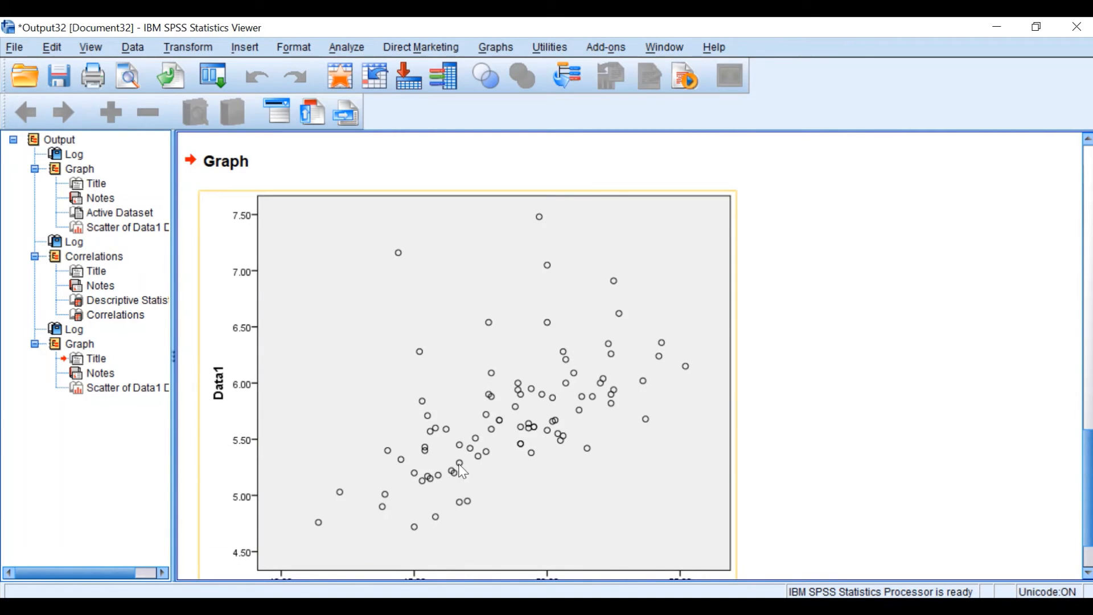
pyautogui.scroll(-3, 444, 512)
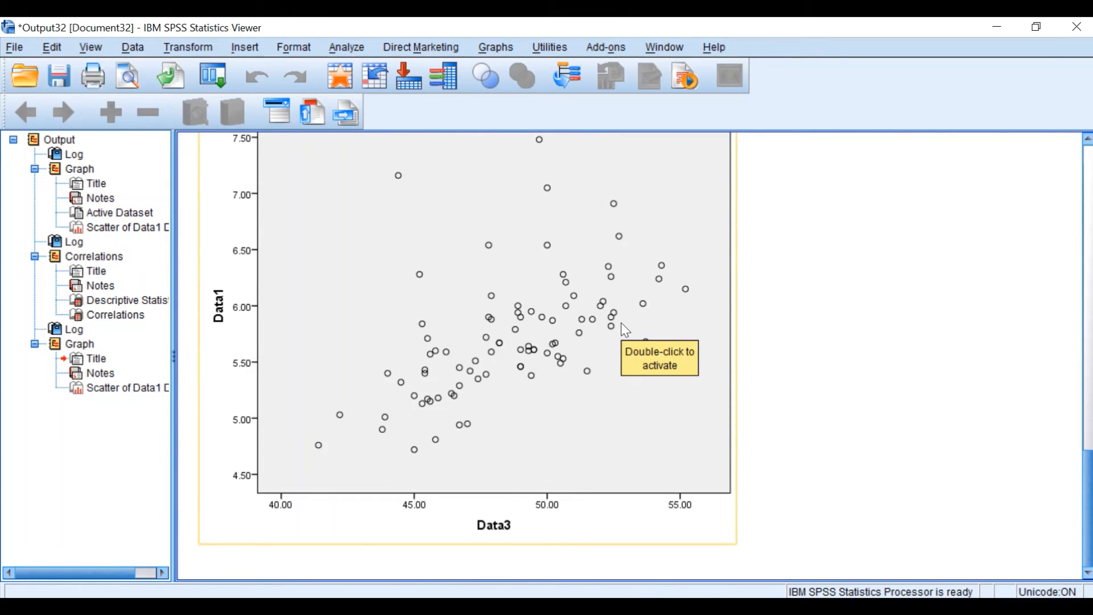
pyautogui.scroll(5, 522, 348)
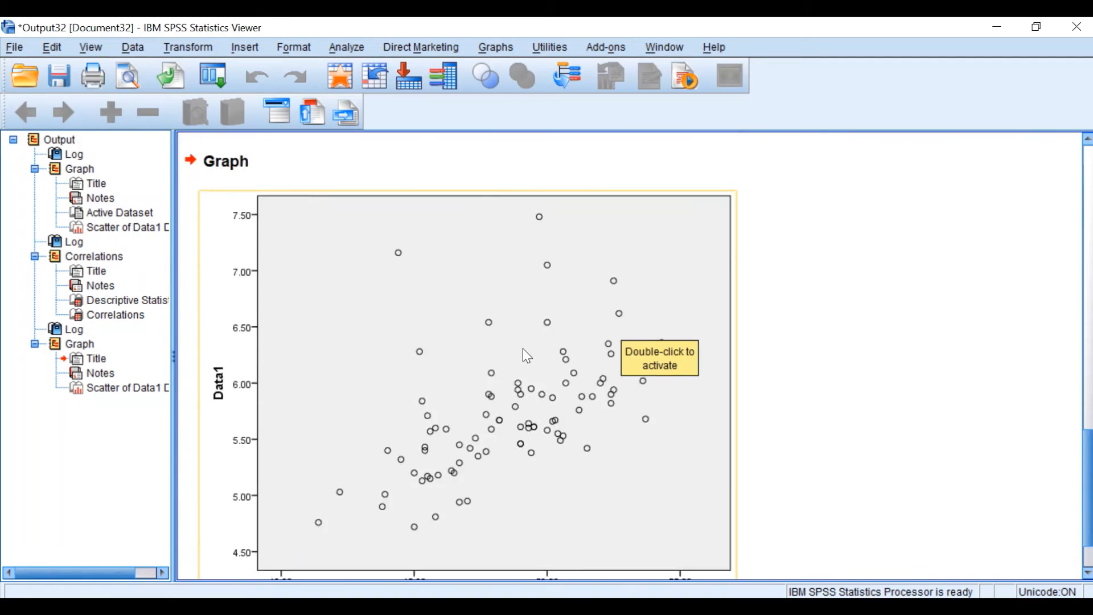
# Start a bivariate correlation with its previous settings reset, and add Data1 and Data3 as its variables
pyautogui.click(214, 75)
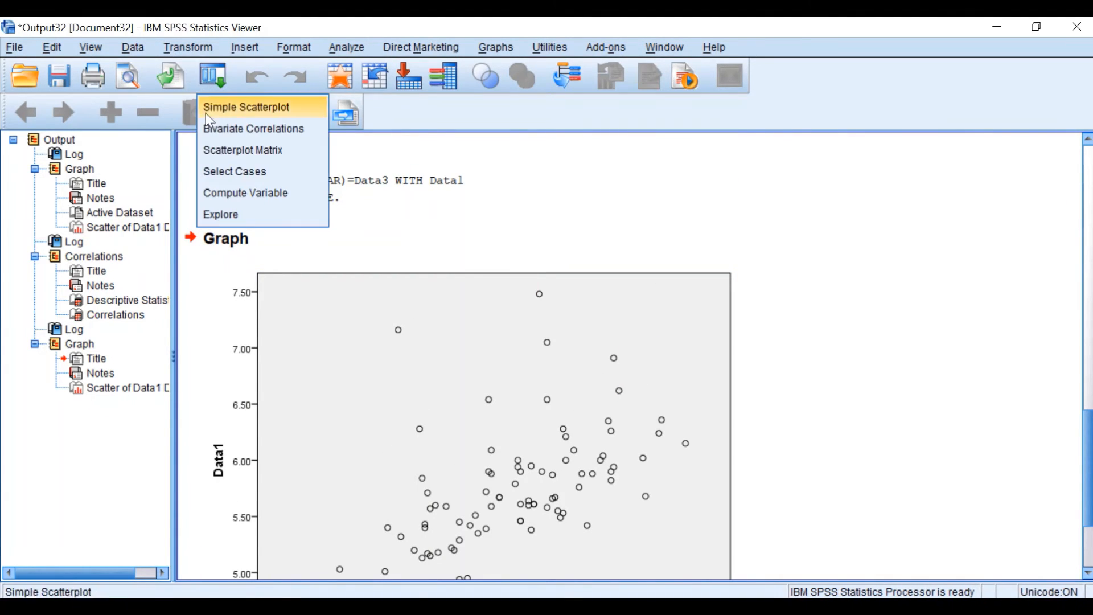
pyautogui.click(240, 129)
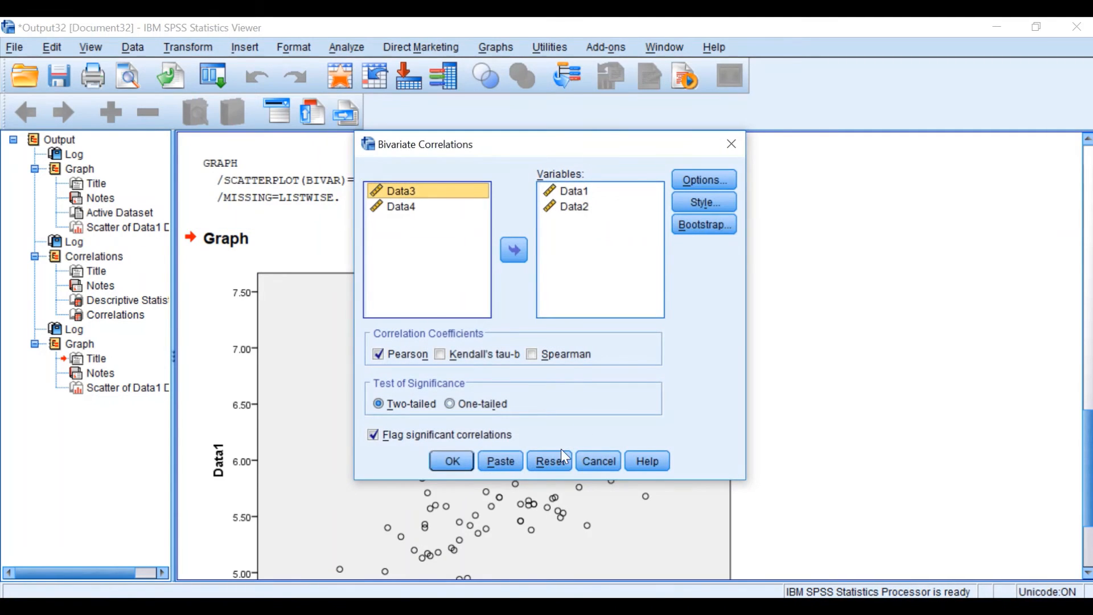
pyautogui.click(544, 461)
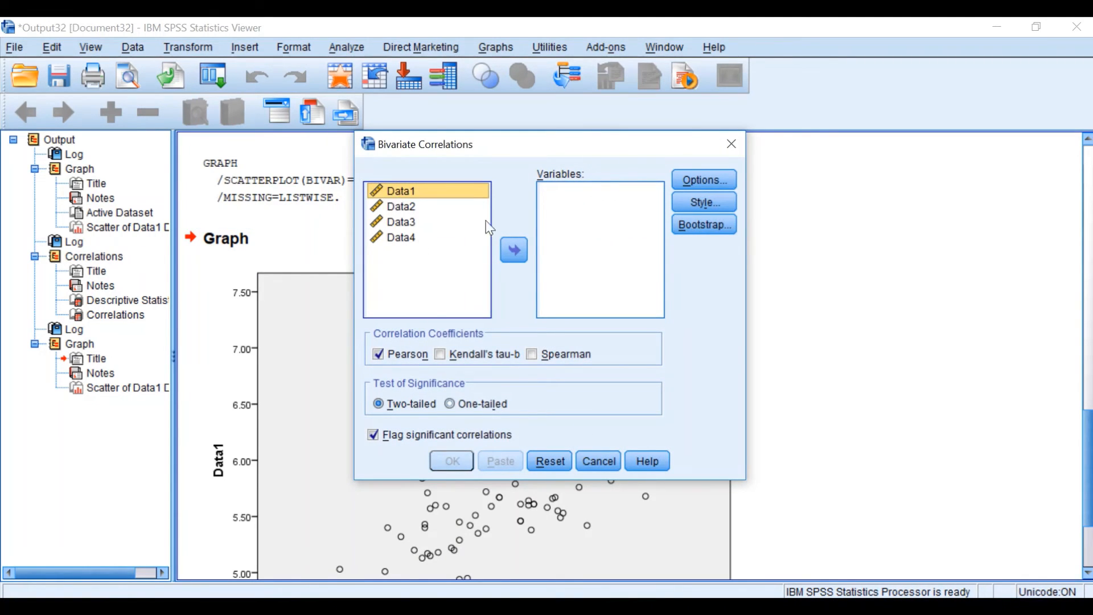
pyautogui.click(512, 254)
pyautogui.click(391, 206)
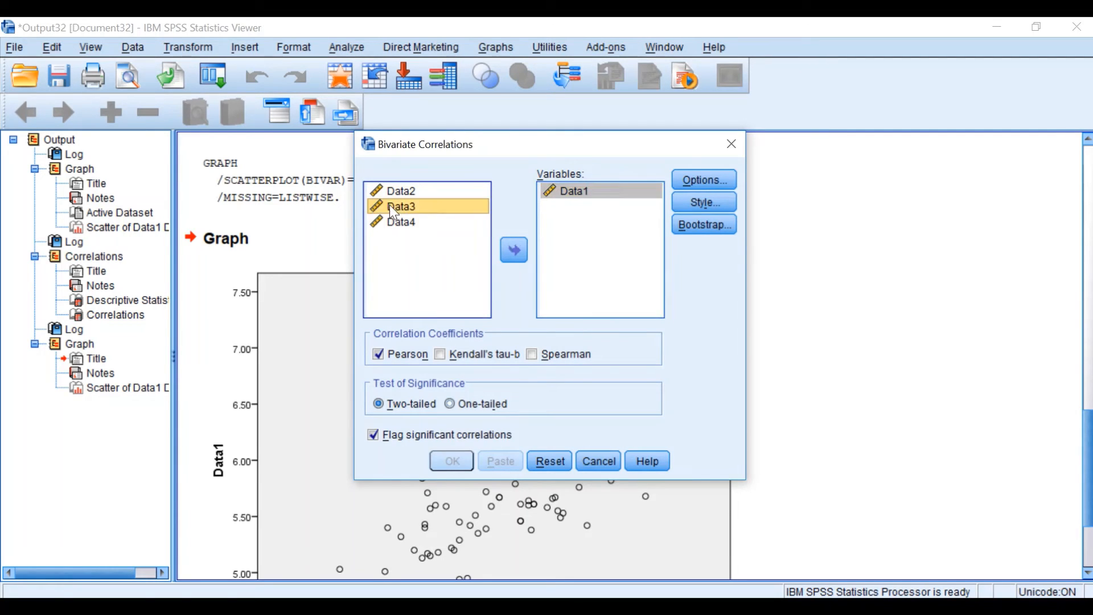
pyautogui.click(514, 251)
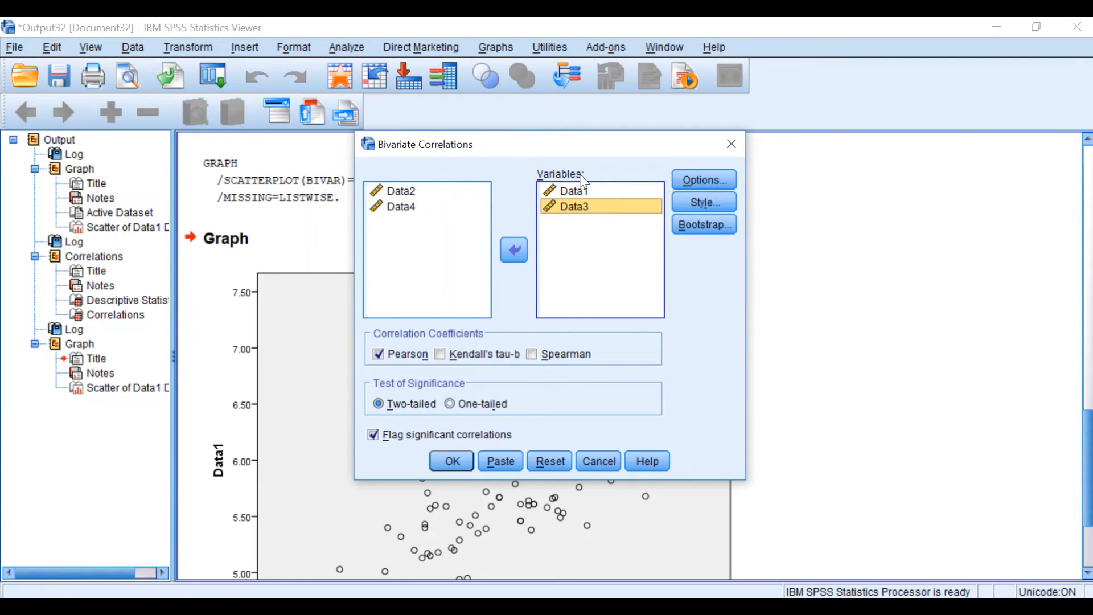
# Run the two-tailed Pearson correlation of Data1 and Data3 and review the coefficient and significance in its output table
pyautogui.click(453, 461)
pyautogui.scroll(-1, 440, 415)
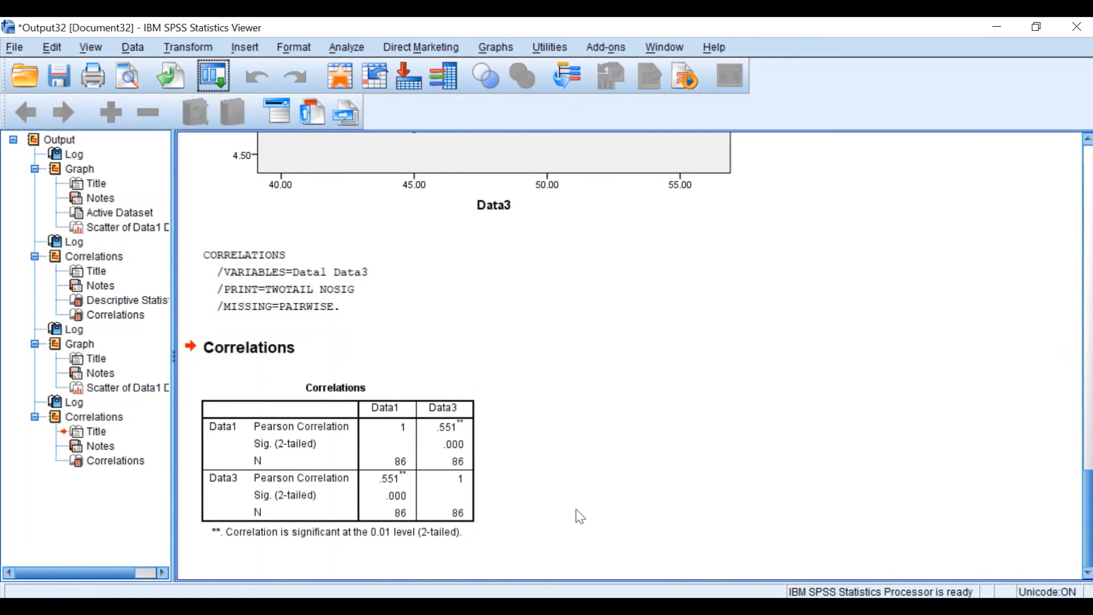
pyautogui.click(456, 432)
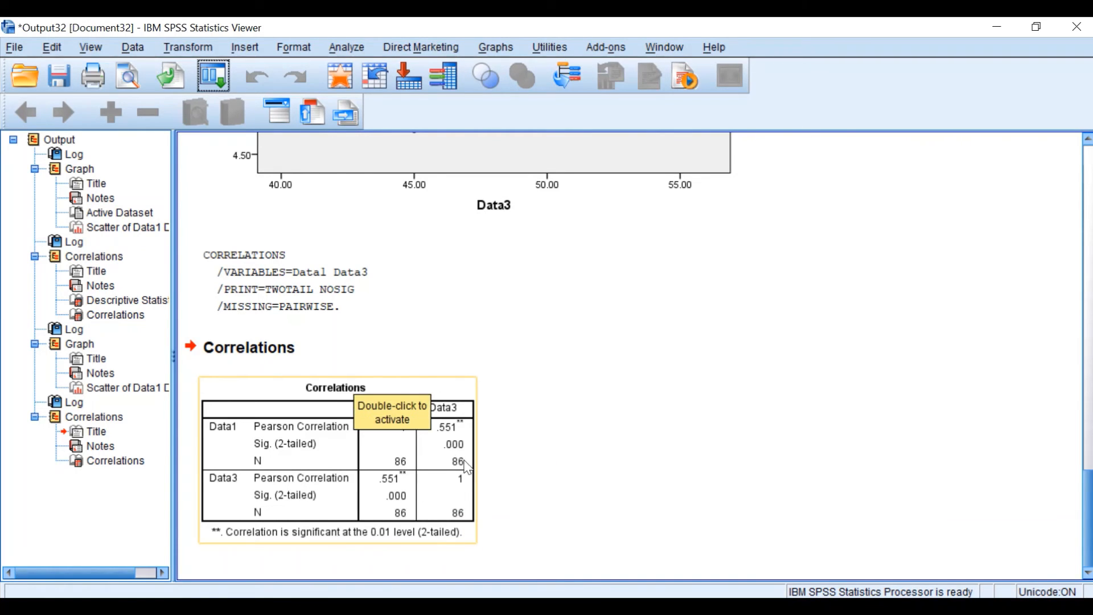
pyautogui.scroll(5, 464, 464)
pyautogui.scroll(-5, 464, 278)
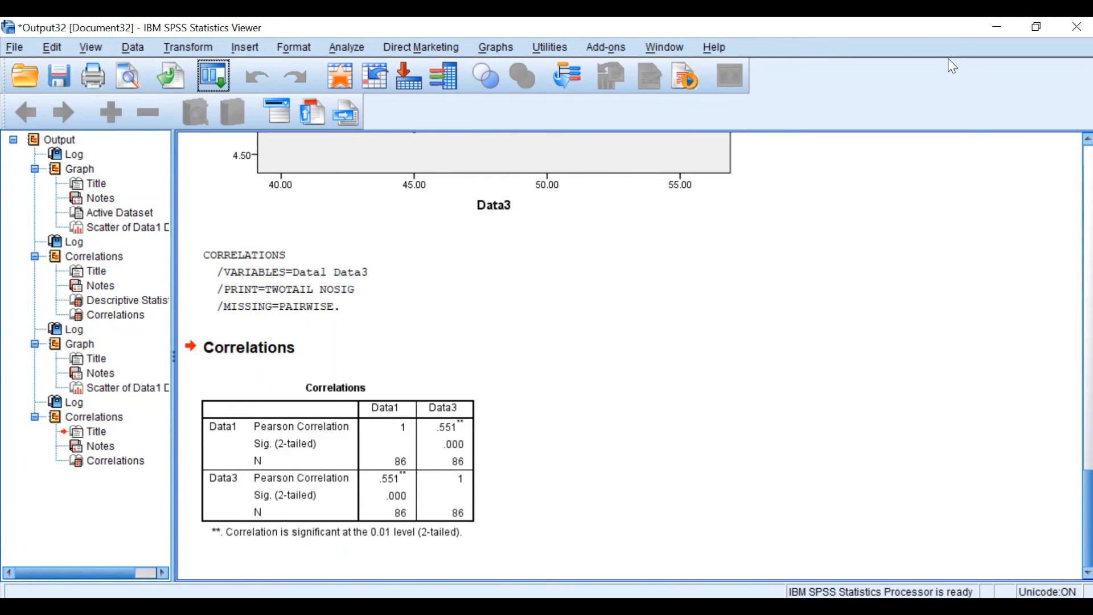
# From the data editor, create a simple scatterplot of Data1 on the Y axis, replacing Data3 with Data4 on the X axis
pyautogui.click(997, 27)
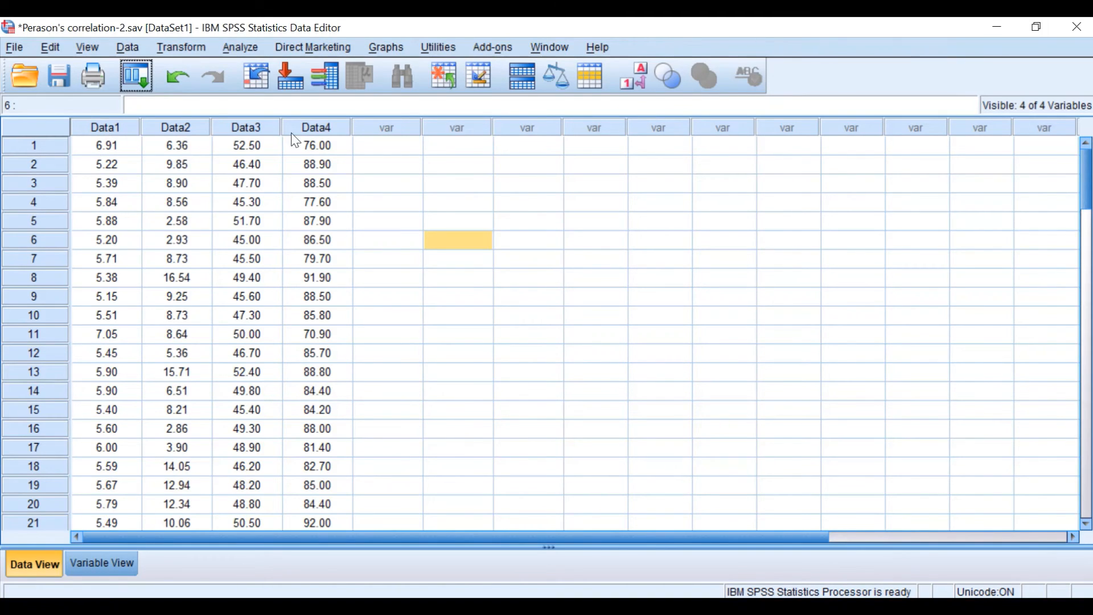
pyautogui.click(135, 63)
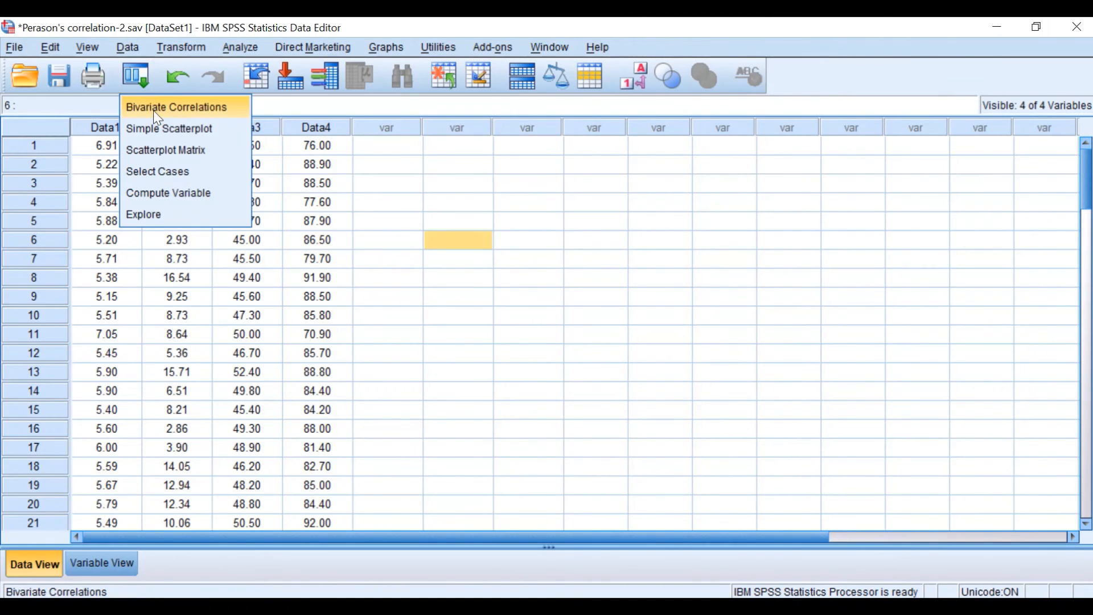
pyautogui.click(160, 124)
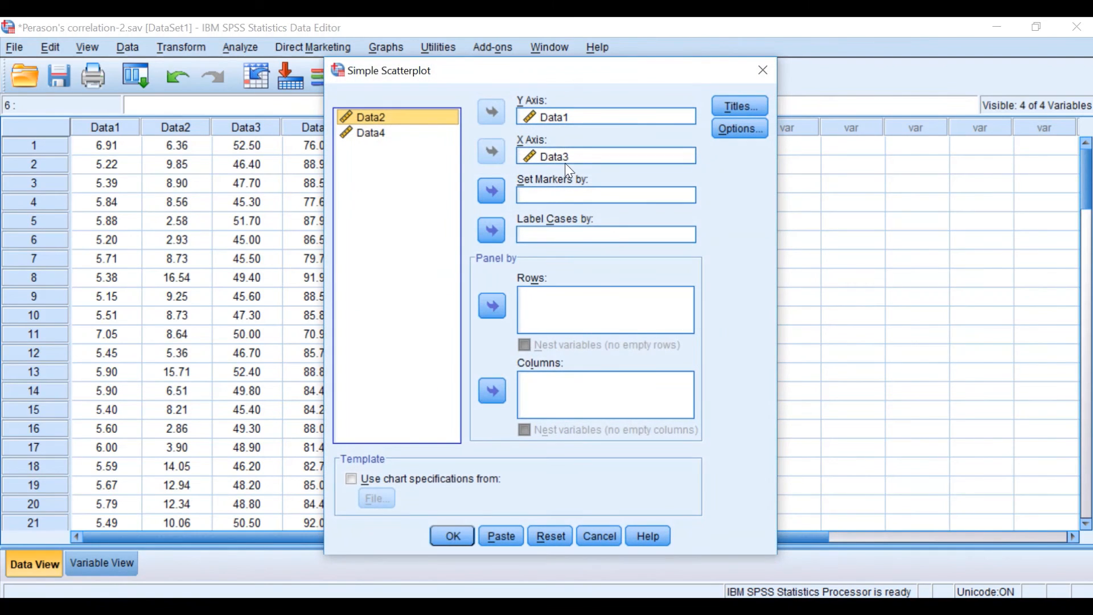
pyautogui.click(564, 157)
pyautogui.click(492, 152)
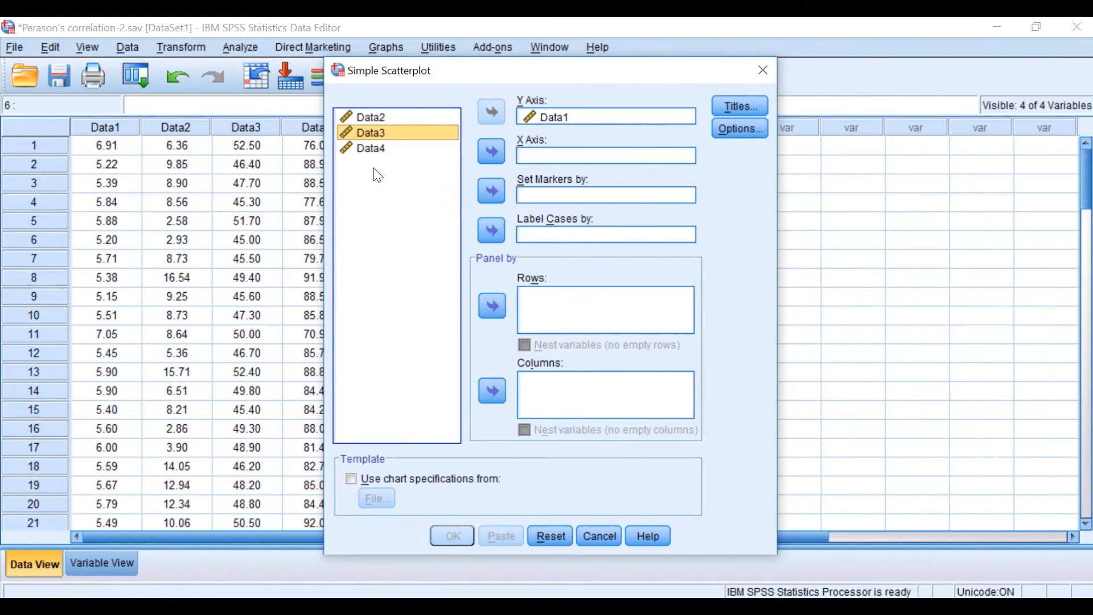
pyautogui.click(369, 149)
pyautogui.click(491, 152)
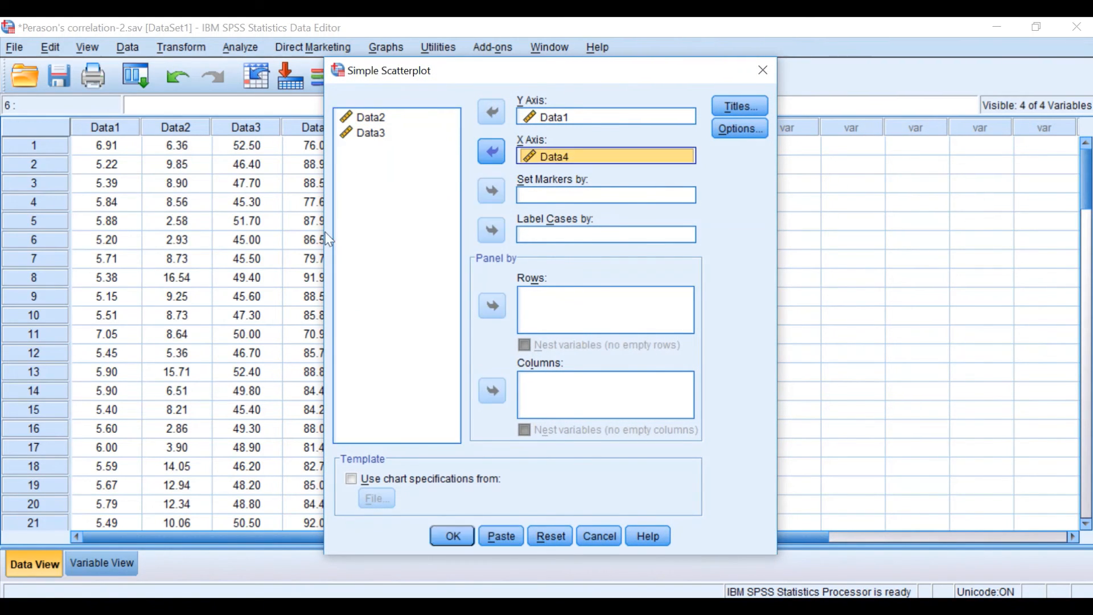
pyautogui.click(453, 537)
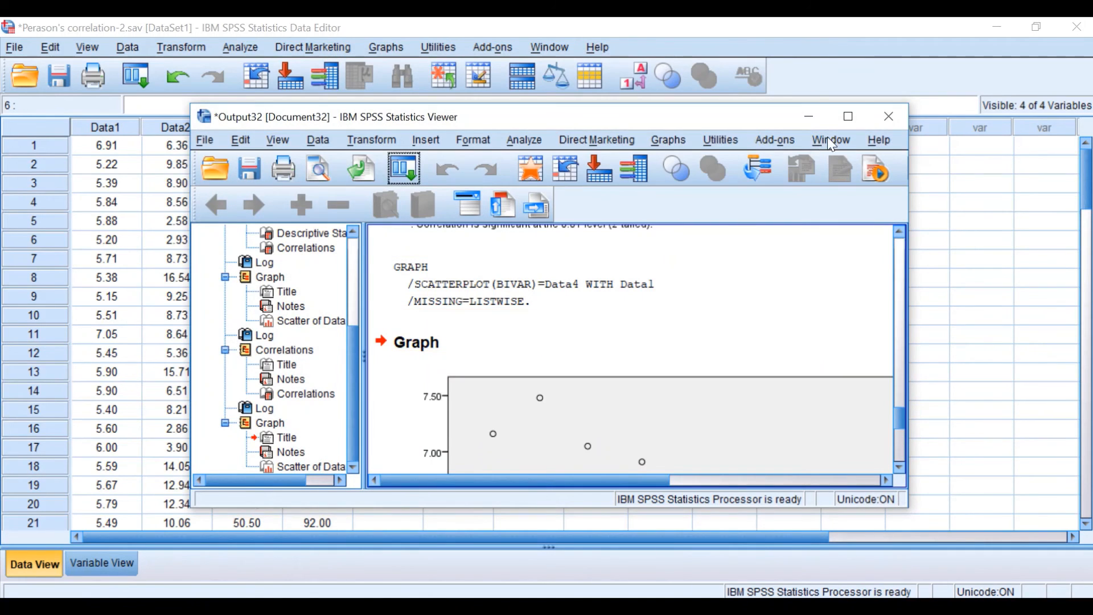
# Enlarge the output window and examine the direction and spread of points in the Data1 against Data4 scatterplot
pyautogui.click(855, 117)
pyautogui.scroll(-6, 519, 489)
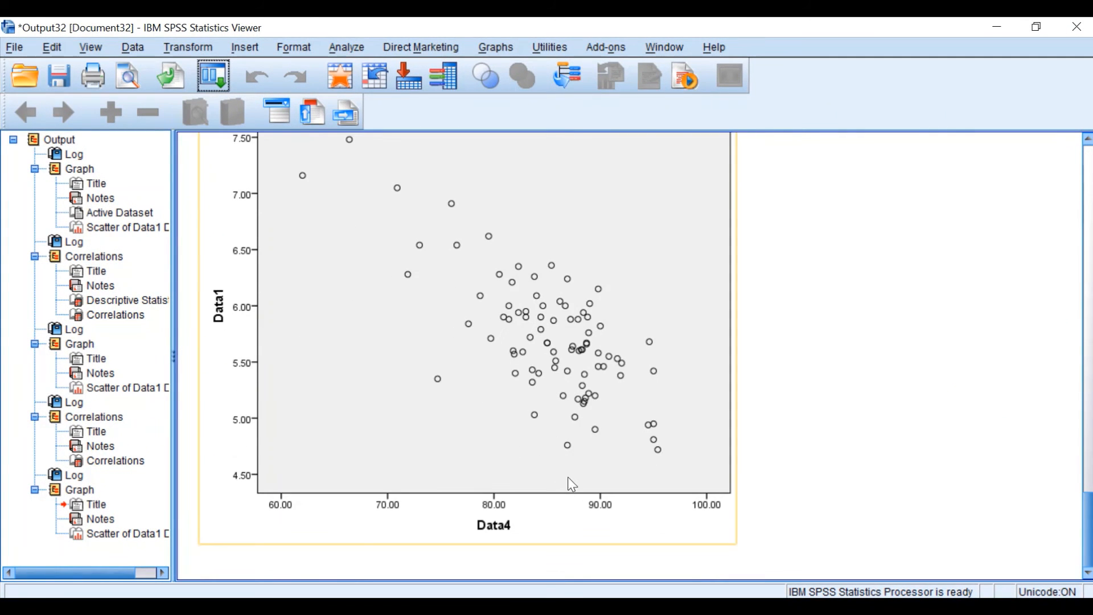
pyautogui.scroll(5, 585, 478)
pyautogui.scroll(-5, 583, 475)
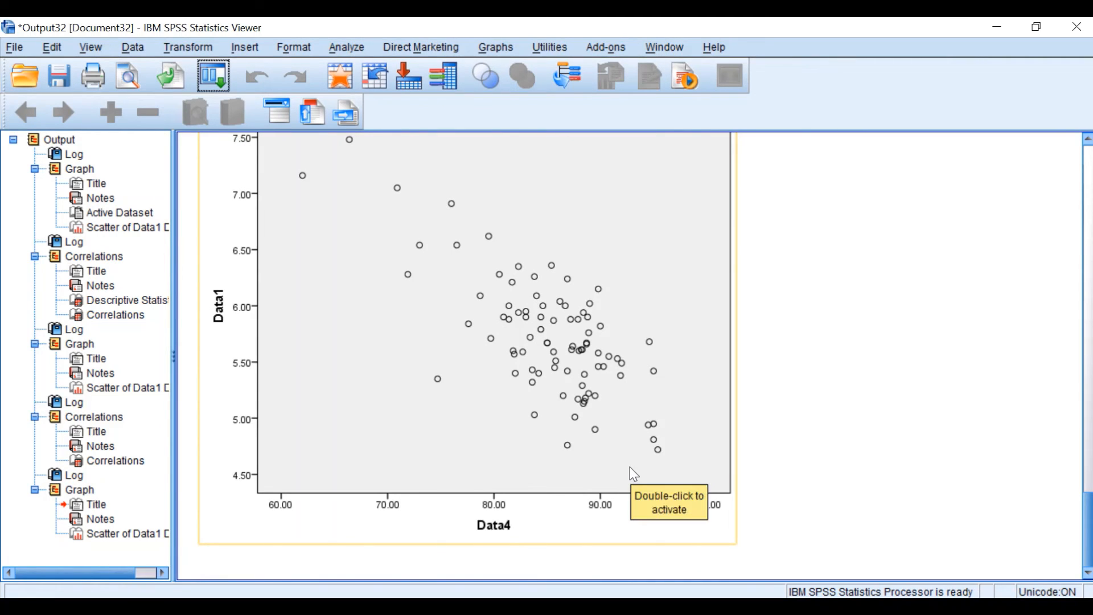
pyautogui.scroll(3, 676, 437)
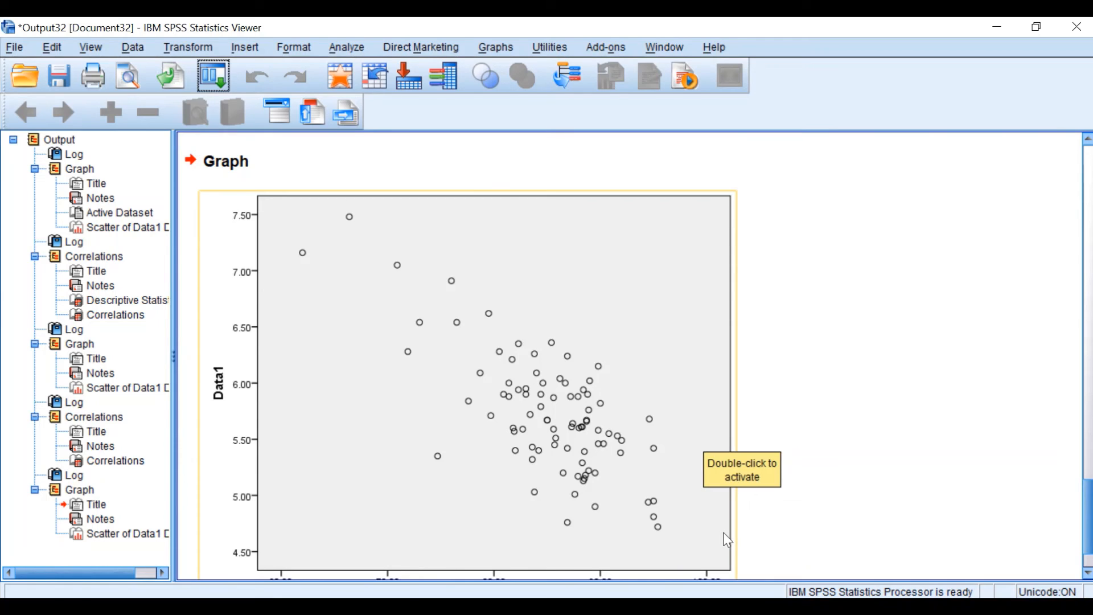
pyautogui.scroll(-3, 341, 521)
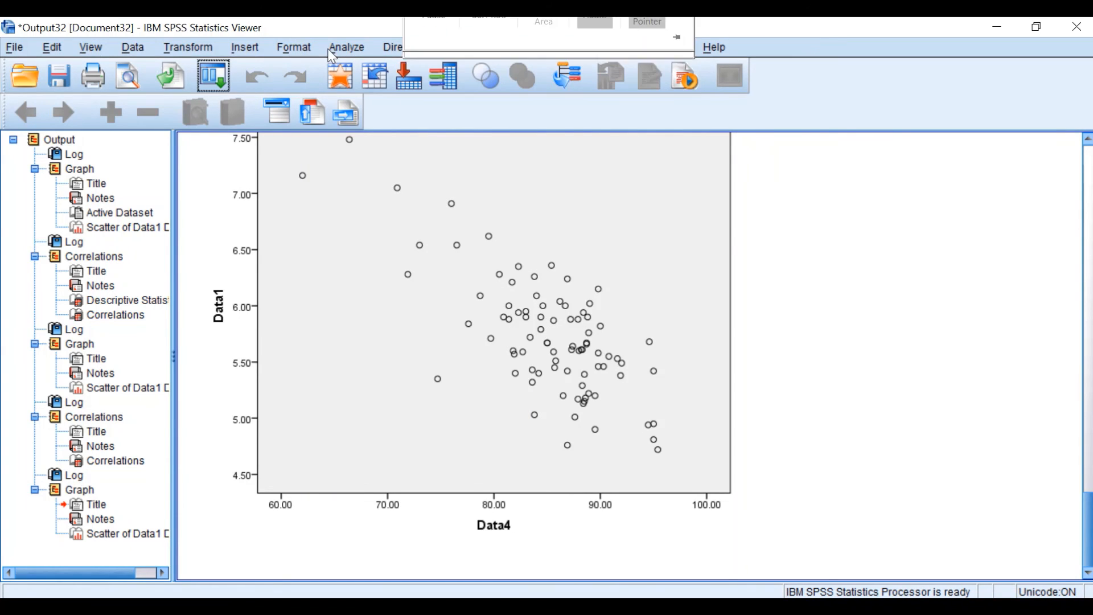
# Start a bivariate correlation with its previous settings reset, and add Data1 and Data4 as its variables
pyautogui.click(344, 48)
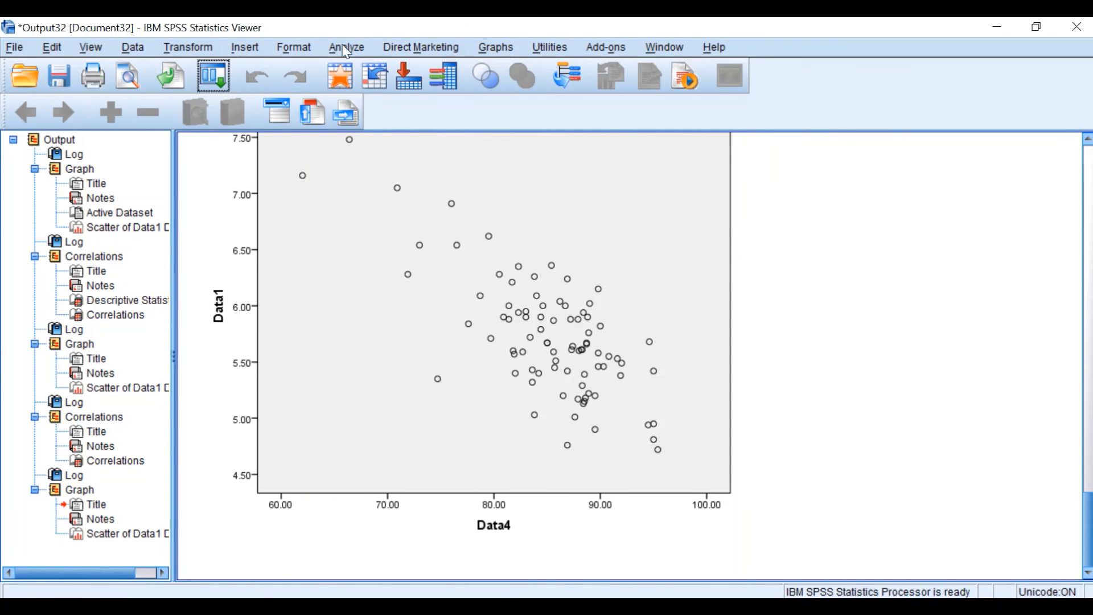
pyautogui.moveTo(371, 209)
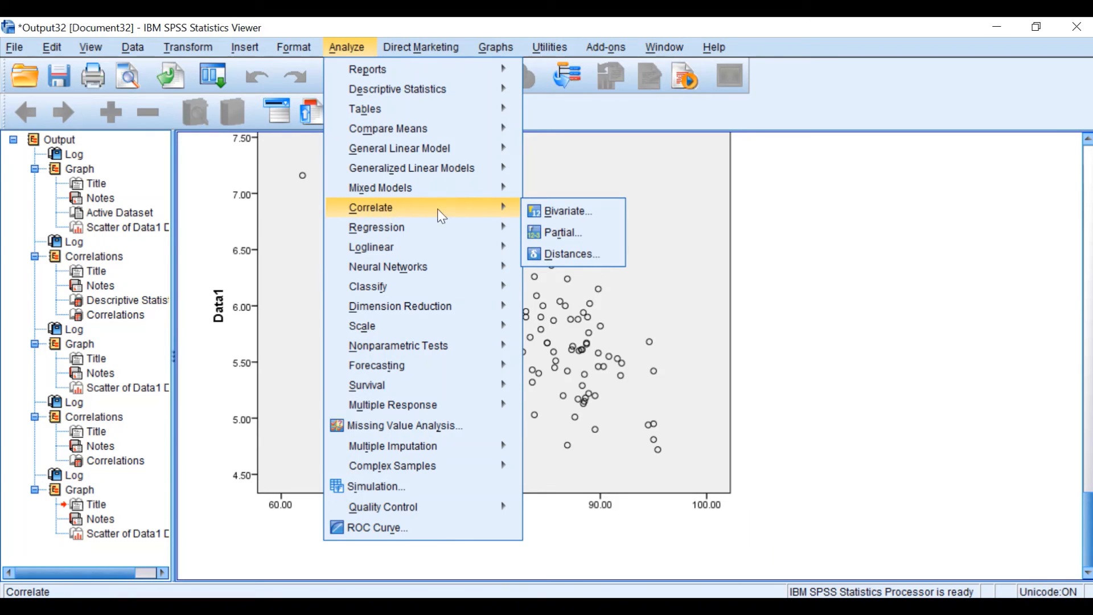
pyautogui.click(578, 209)
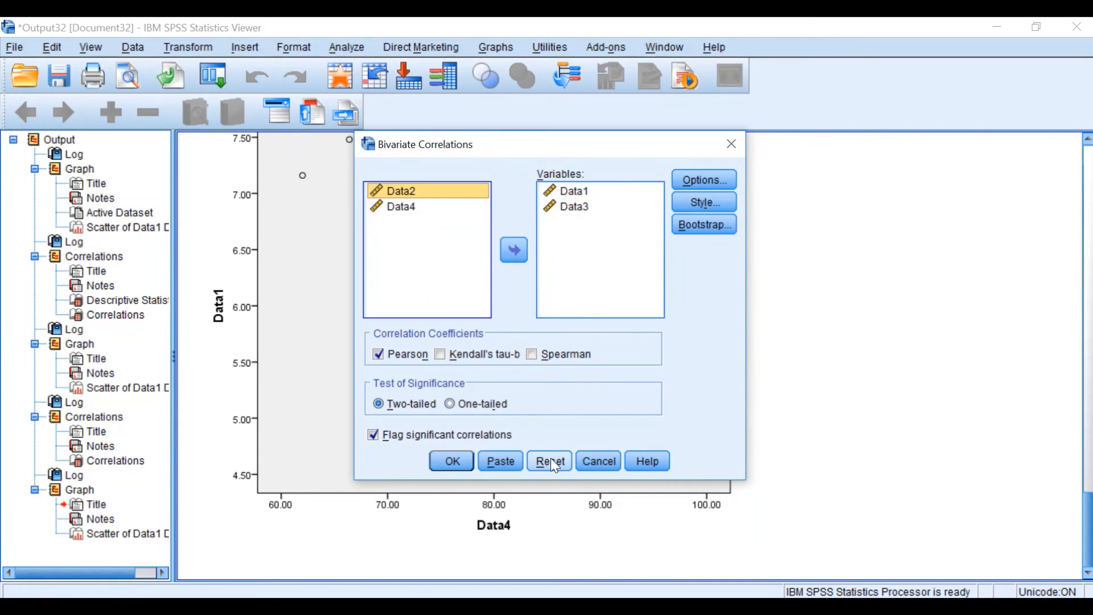
pyautogui.click(551, 459)
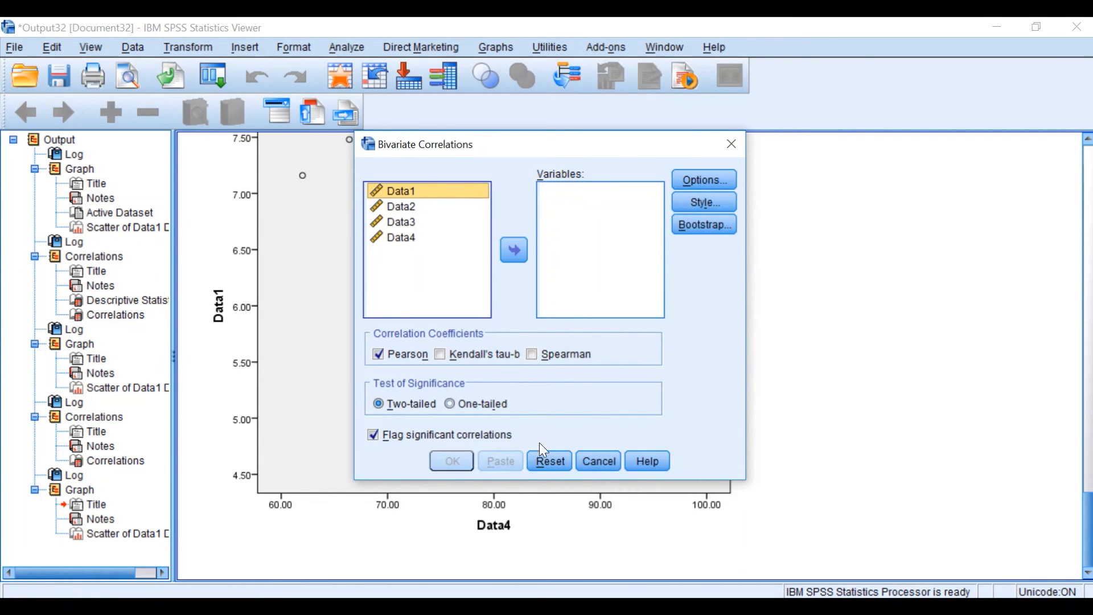
pyautogui.click(512, 250)
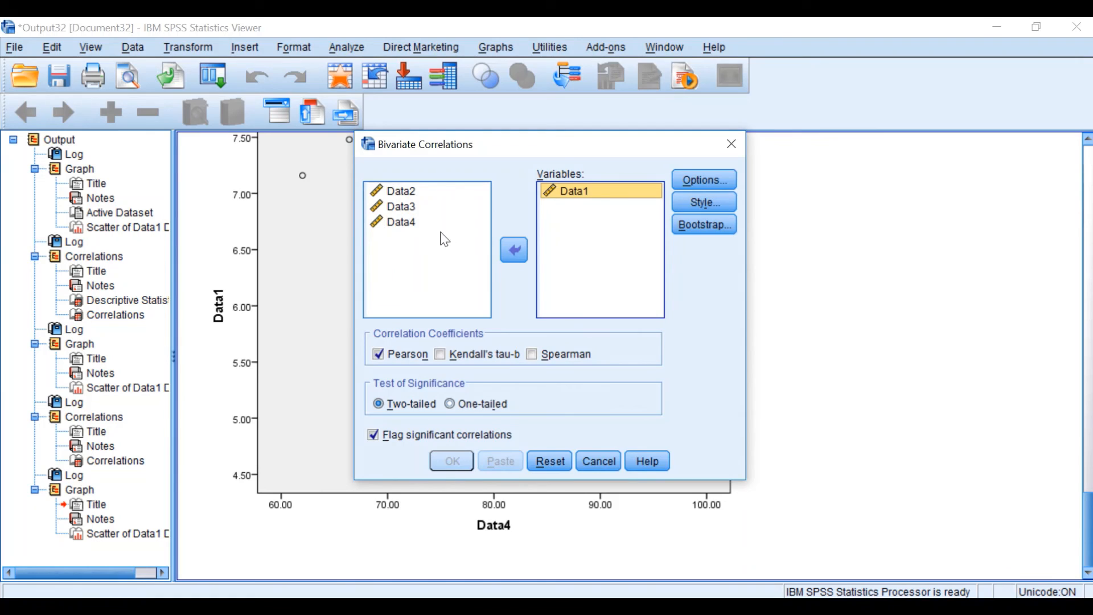
pyautogui.click(408, 224)
pyautogui.click(516, 250)
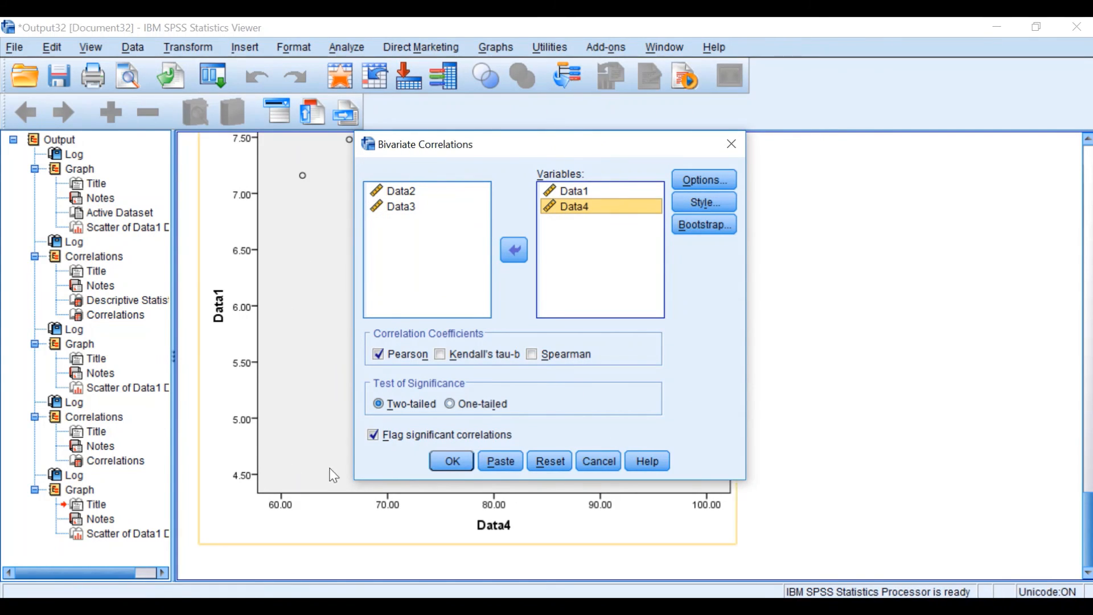
# Run the two-tailed Pearson correlation of Data1 and Data4 and compare its output table with the scatterplot above it
pyautogui.click(451, 461)
pyautogui.scroll(-1, 364, 319)
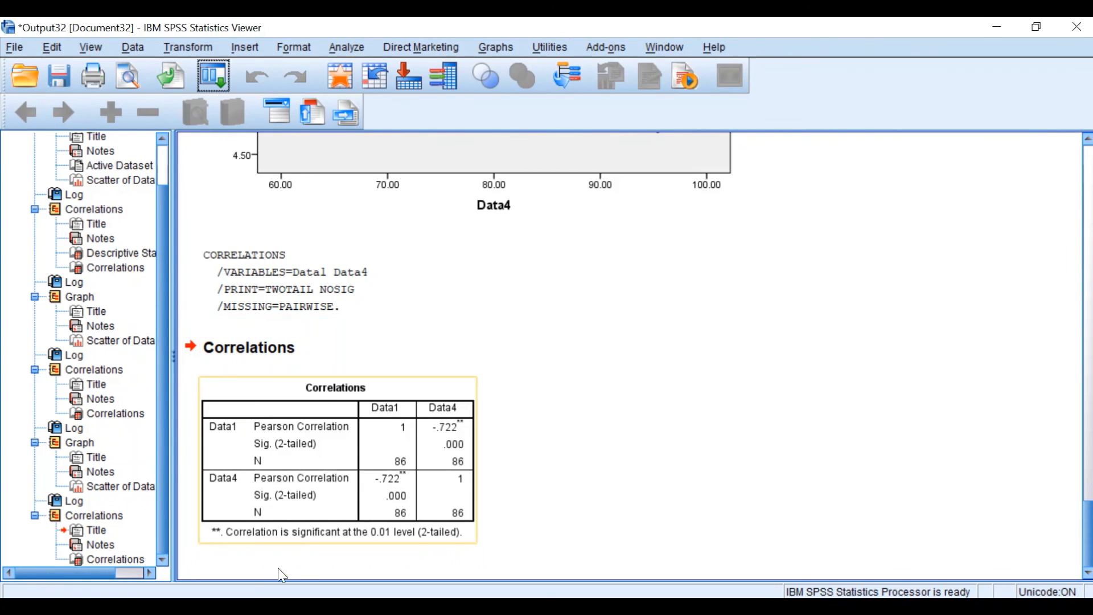
pyautogui.click(573, 352)
pyautogui.scroll(3, 571, 353)
pyautogui.scroll(-3, 568, 311)
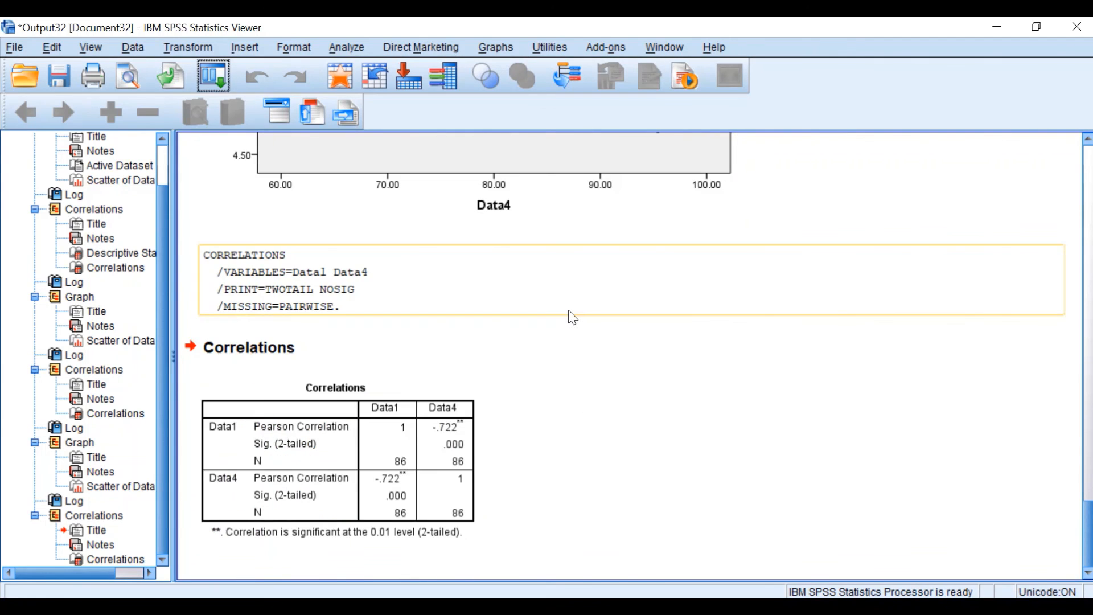
pyautogui.scroll(4, 569, 311)
pyautogui.scroll(-4, 568, 310)
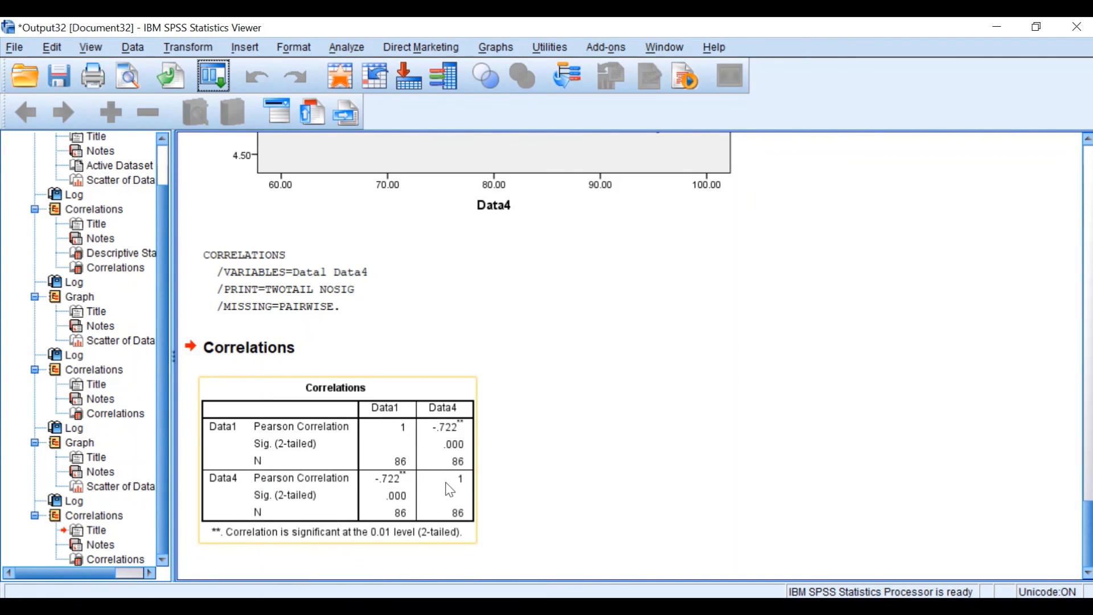